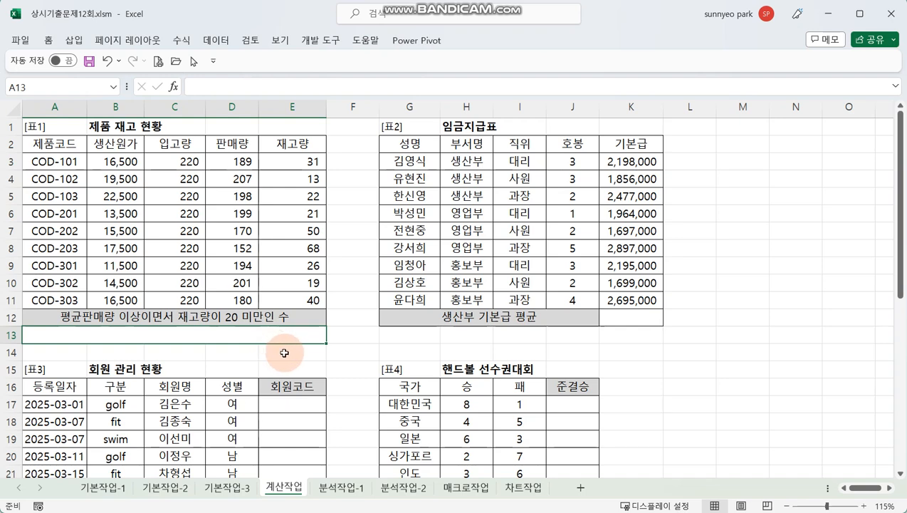
- Start a COUNTIFS formula in cell A13 and open its function arguments
left_click_drag(237, 163, 240, 282)
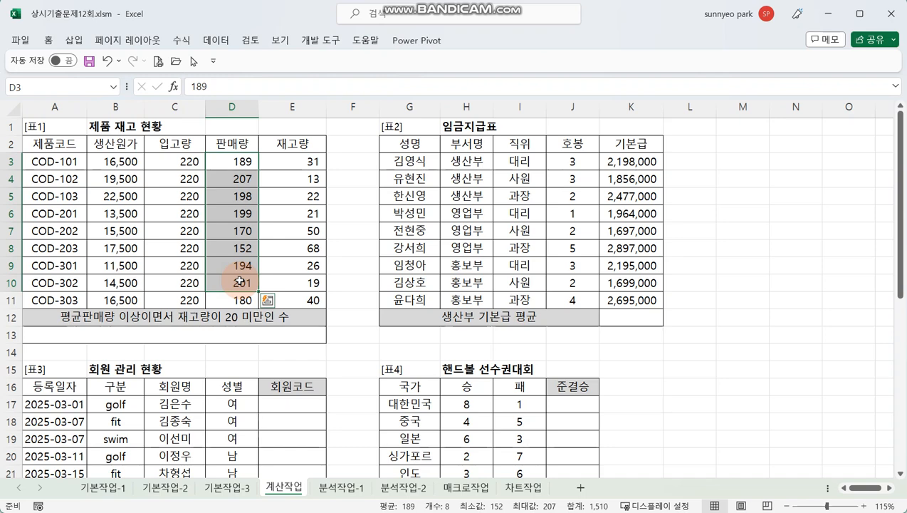
left_click_drag(294, 180, 291, 270)
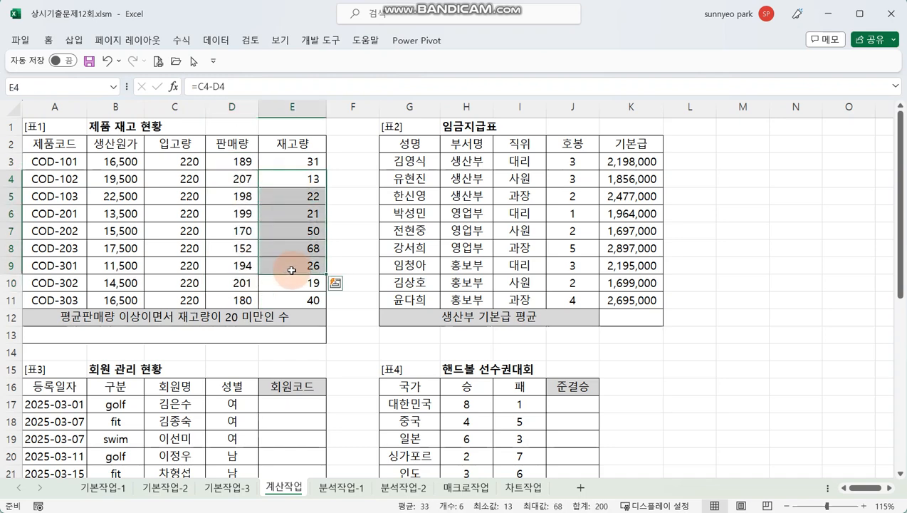
left_click(223, 333)
type("=")
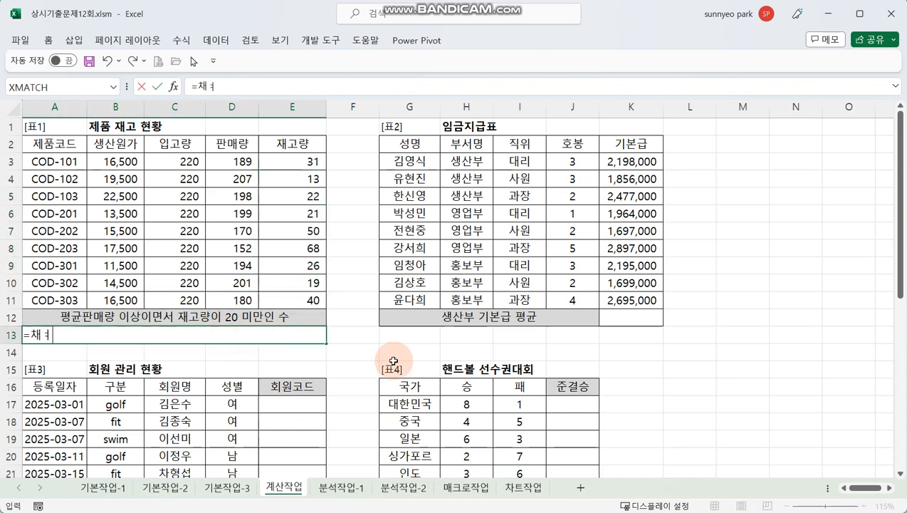
type("COU")
key("Down")
key("Down")
key("Down")
key("Down")
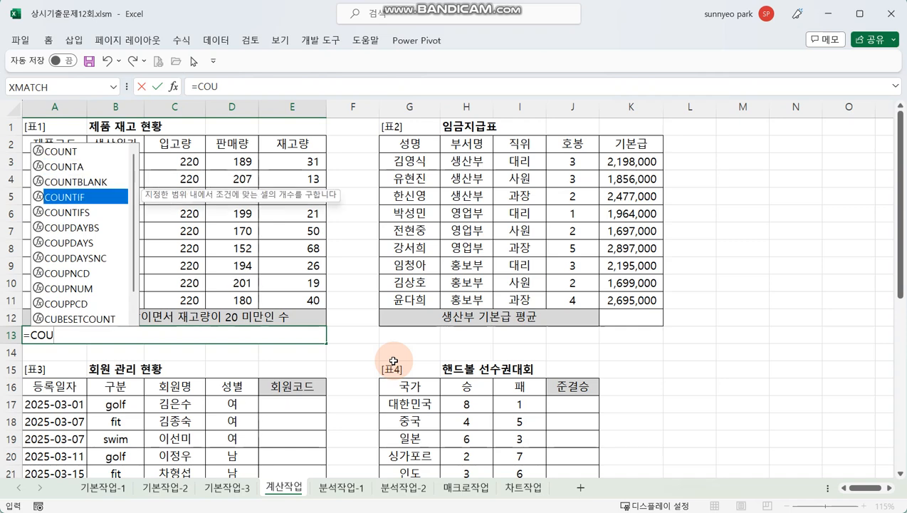
key("Tab")
left_click(173, 87)
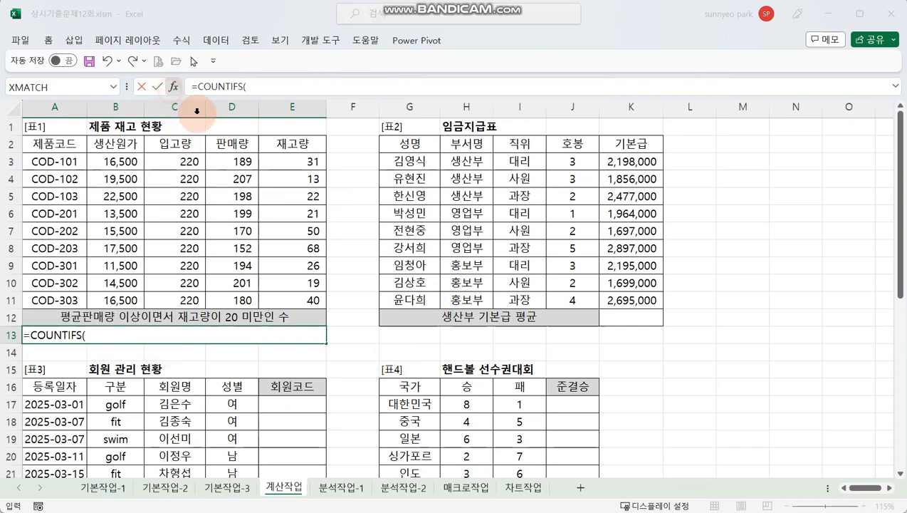
- Reveal the additional COUNTIFS criteria arguments and set the first criteria range to the sales quantities D3:D11
left_click_drag(502, 133, 442, 178)
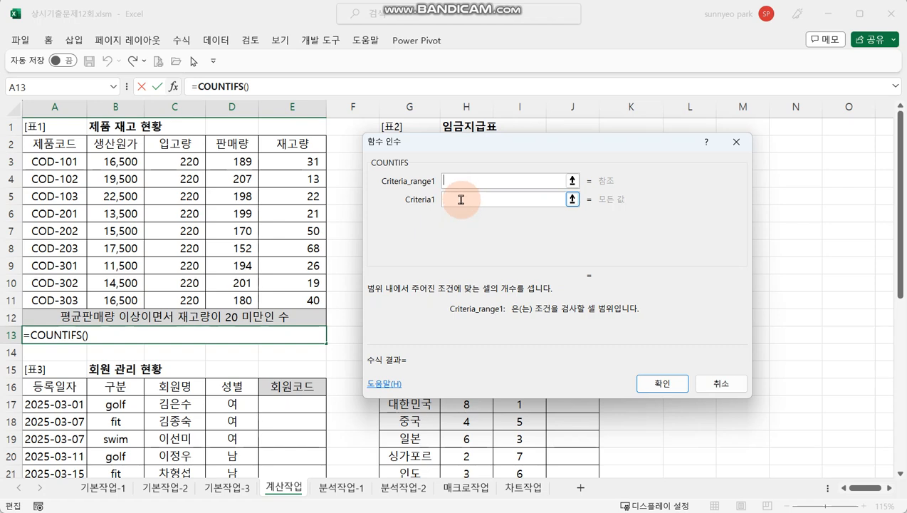
left_click(460, 199)
left_click(457, 216)
left_click(450, 236)
left_click(451, 255)
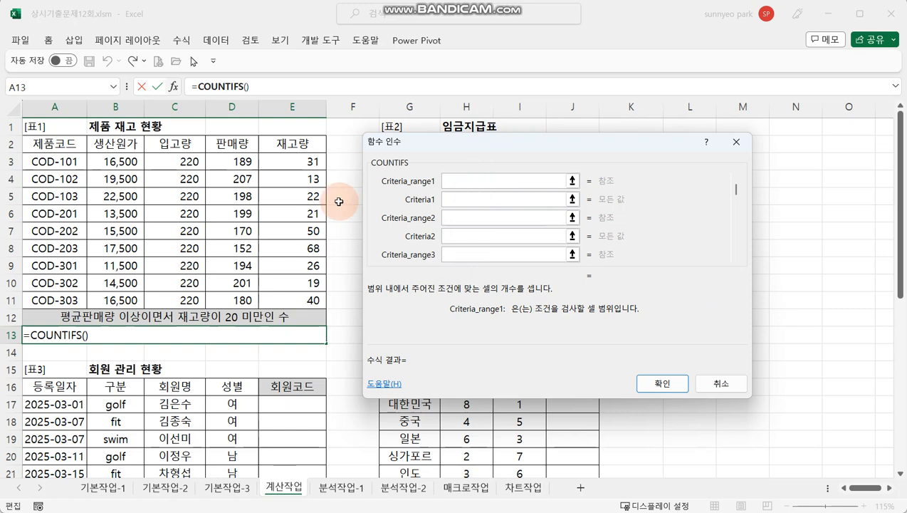
left_click_drag(254, 169, 243, 301)
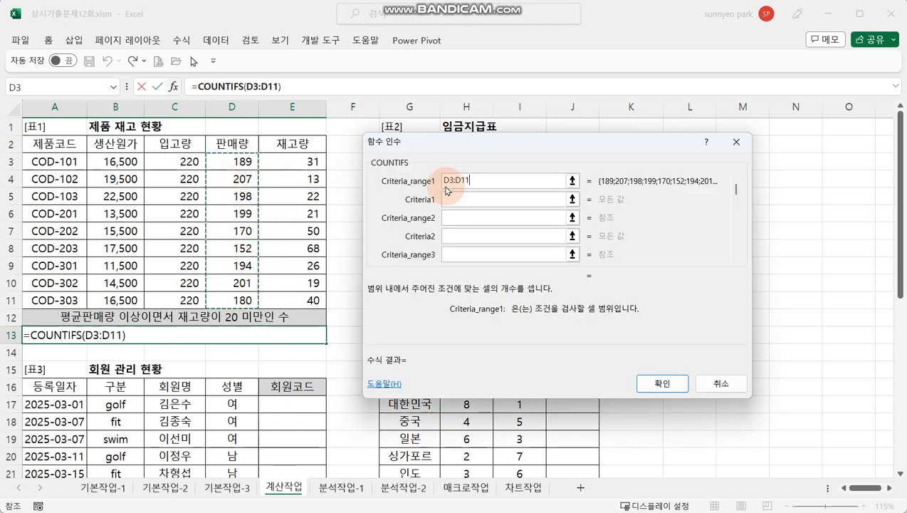
- Enter >=AVERAGE(D3:D11) as the first COUNTIFS criterion
left_click(480, 199)
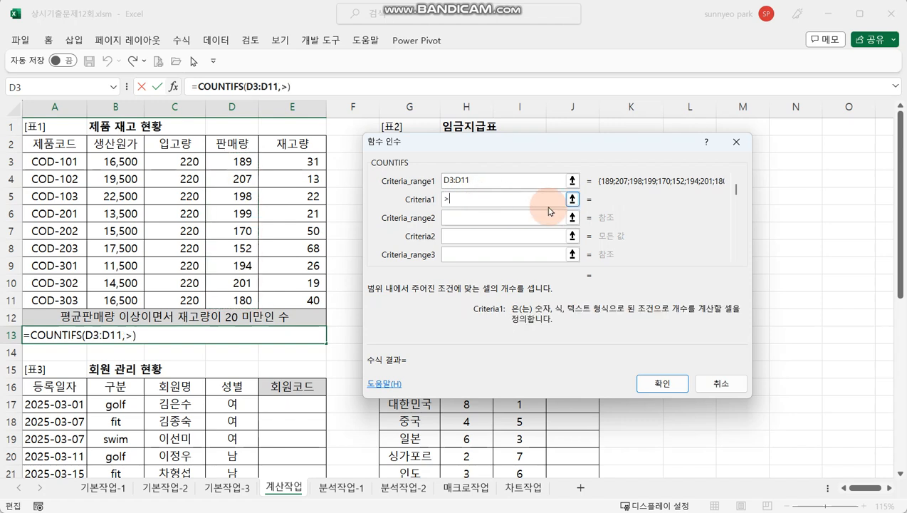
type(">=AVER")
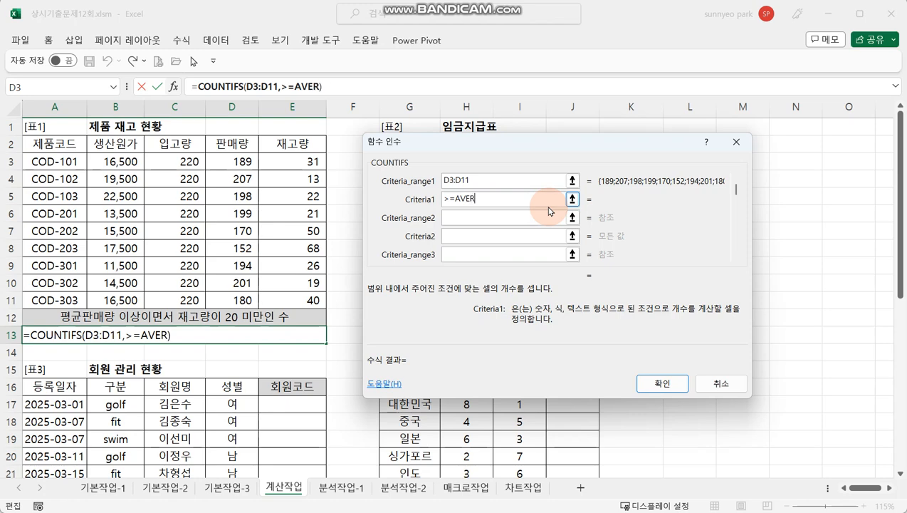
type("AGE(")
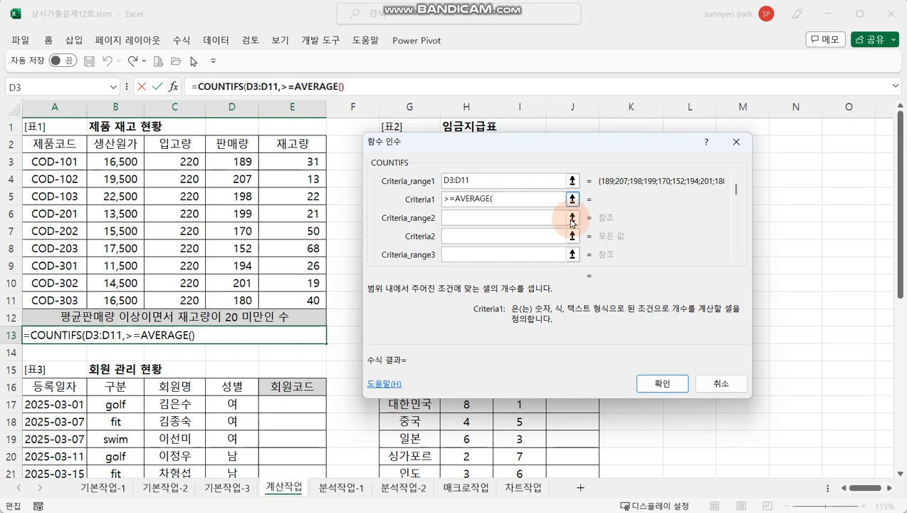
left_click_drag(241, 163, 225, 299)
type(")")
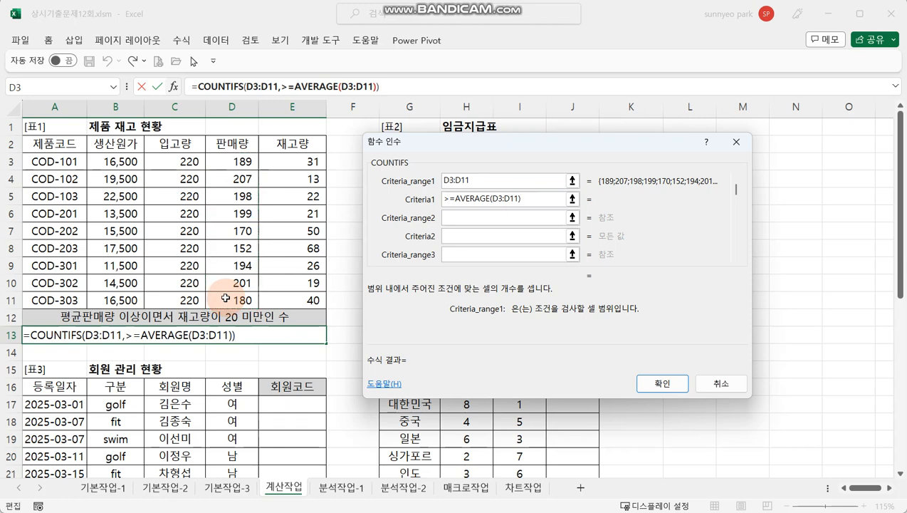
left_click(510, 217)
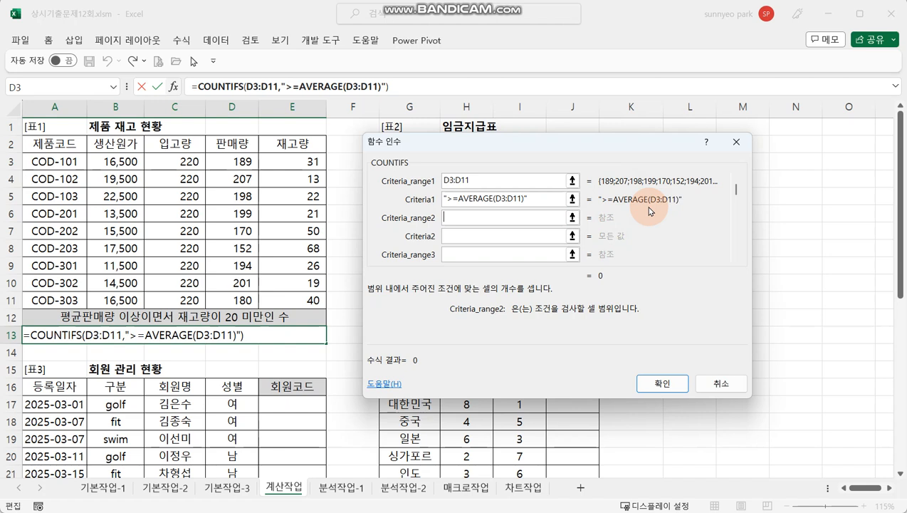
- Rewrite the first criterion as ">="&AVERAGE(D3:D11), quoting only the operator and joining it to the function
left_click(455, 198)
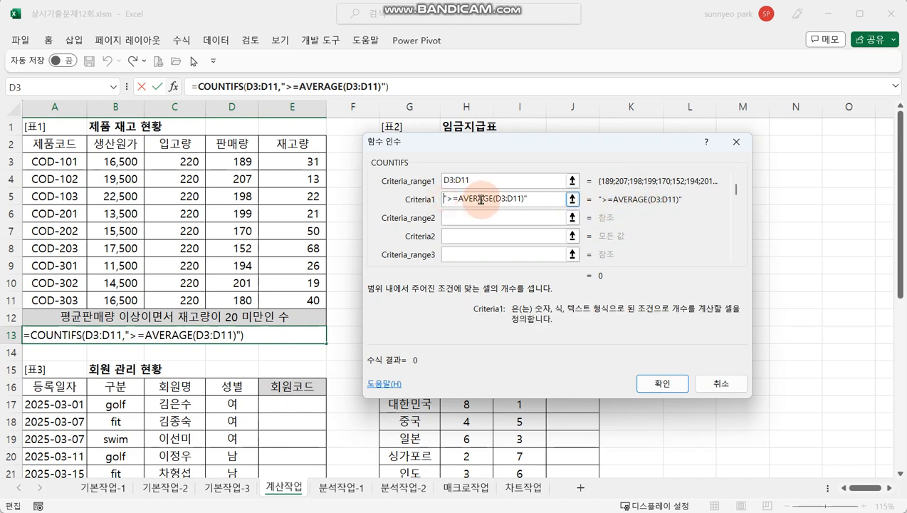
left_click(541, 199)
key("BackSpace")
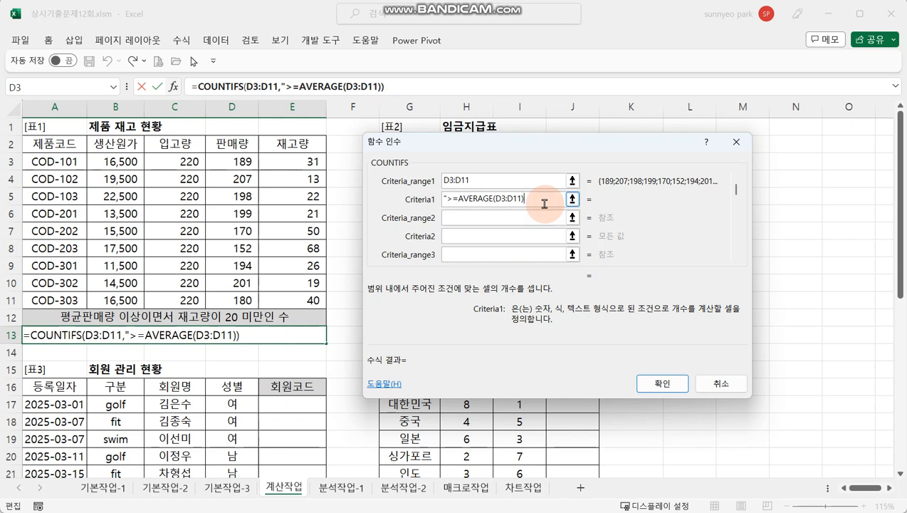
left_click(457, 199)
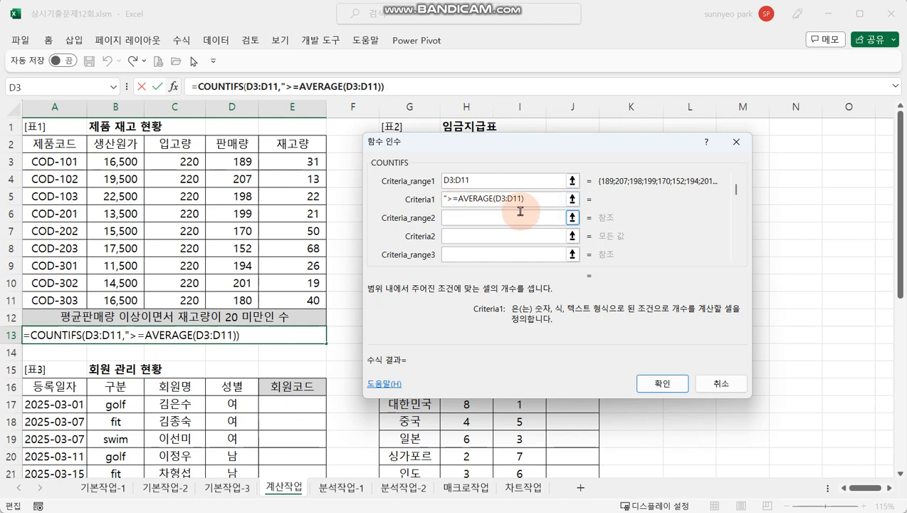
type("\"")
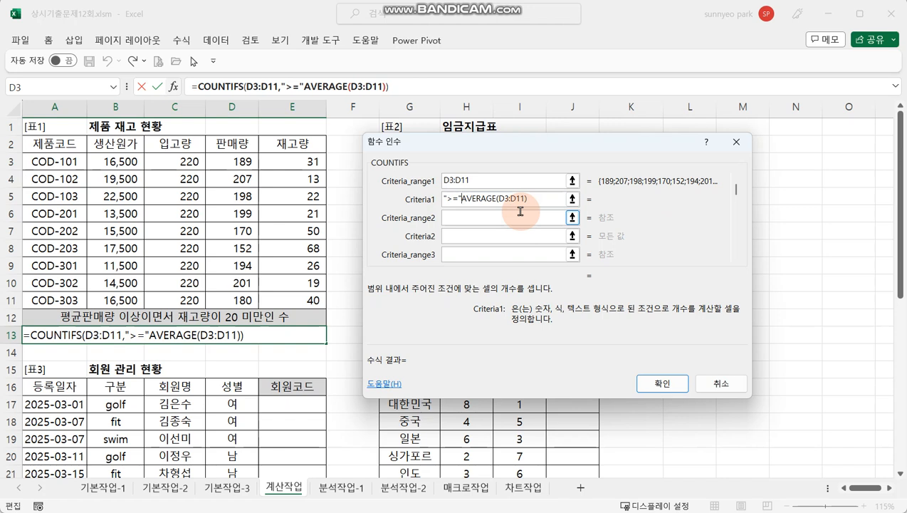
type("&")
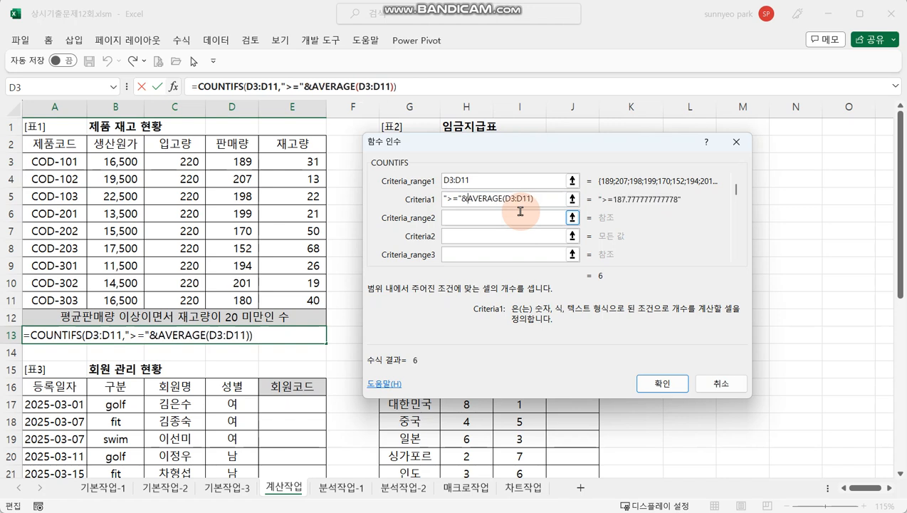
- Set the second criteria range to E3:E11 with the criterion "<20", and complete the COUNTIFS formula
left_click(519, 216)
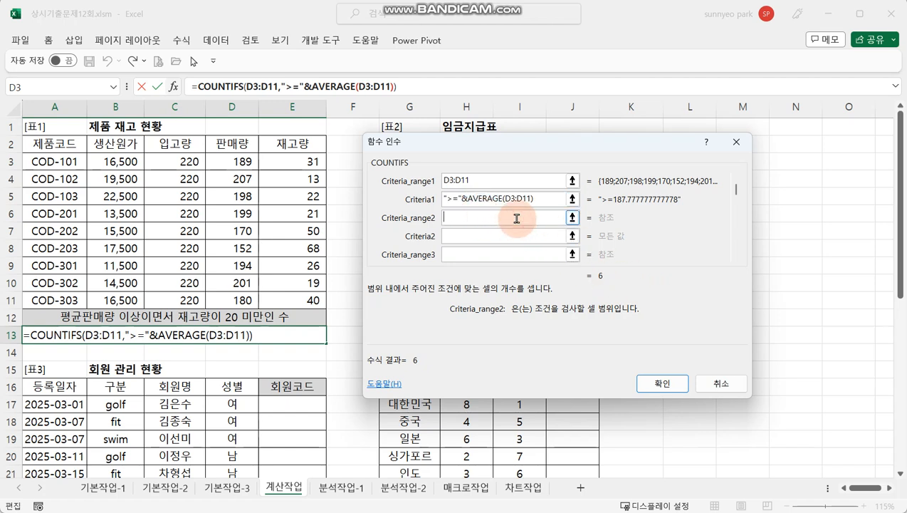
left_click_drag(307, 166, 305, 300)
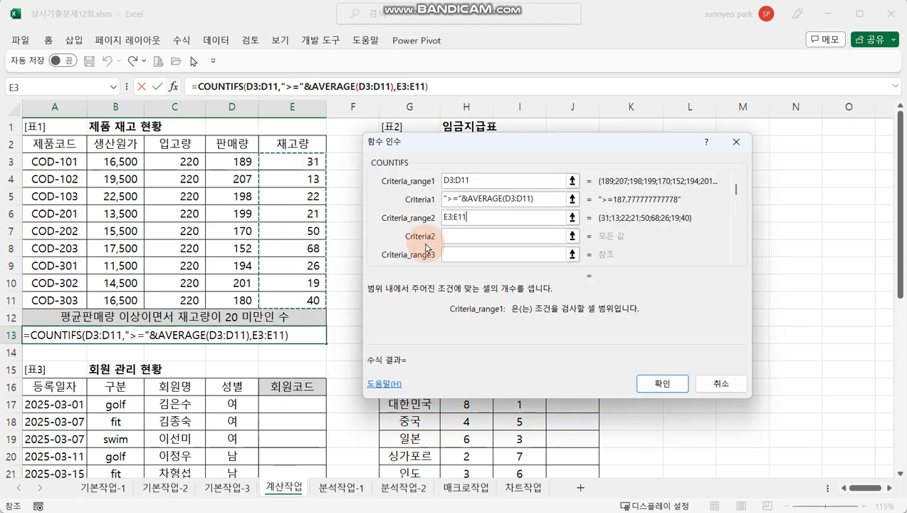
left_click(470, 237)
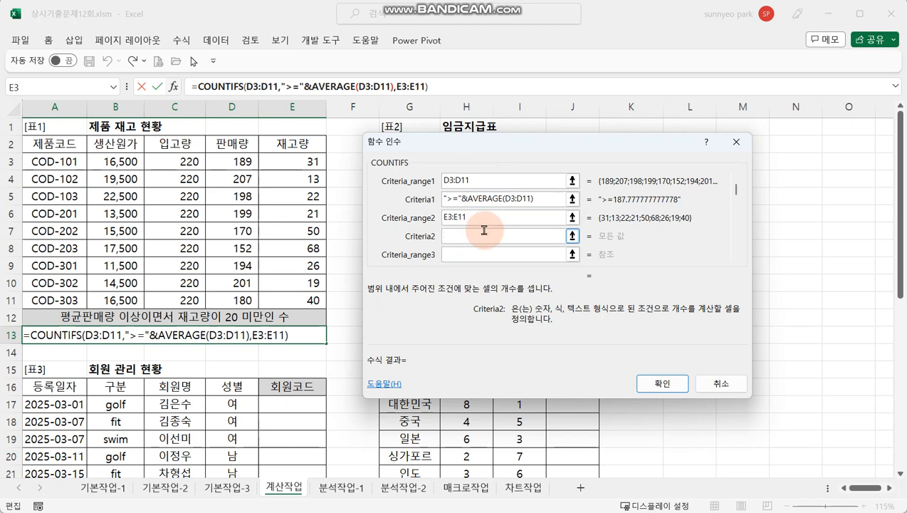
type("<20")
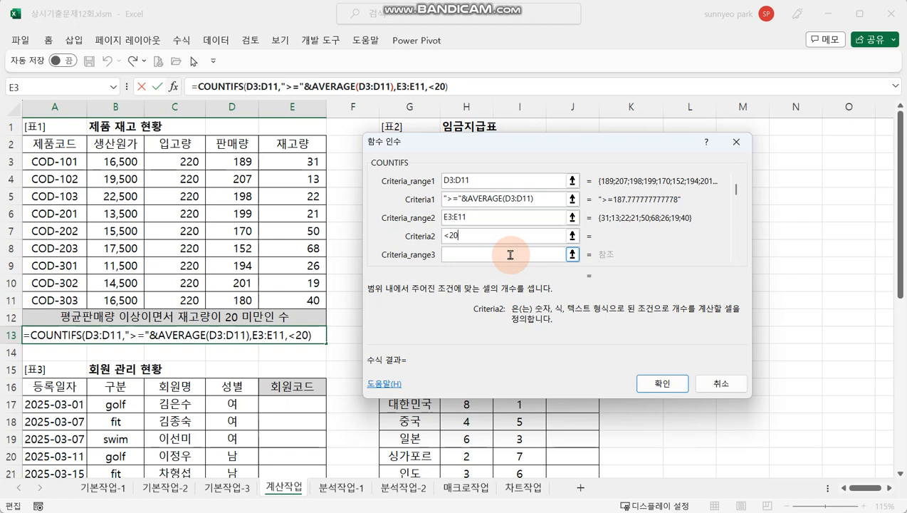
left_click(508, 257)
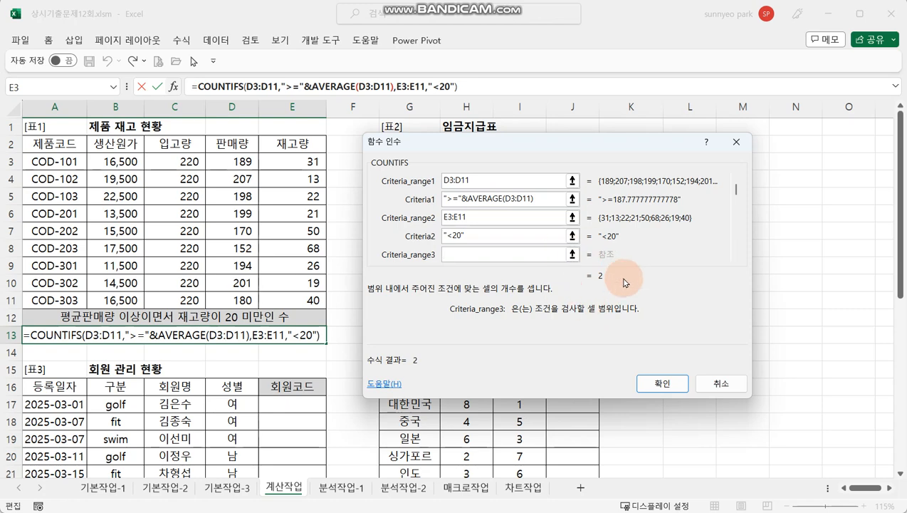
key("Return")
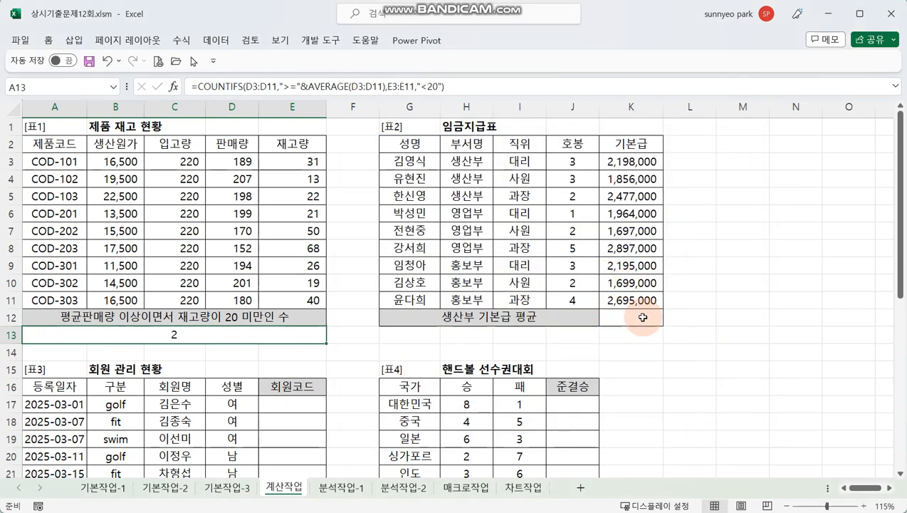
- Examine the department name and base pay columns of the 임금지급표 table for the 생산부 average
left_click(643, 317)
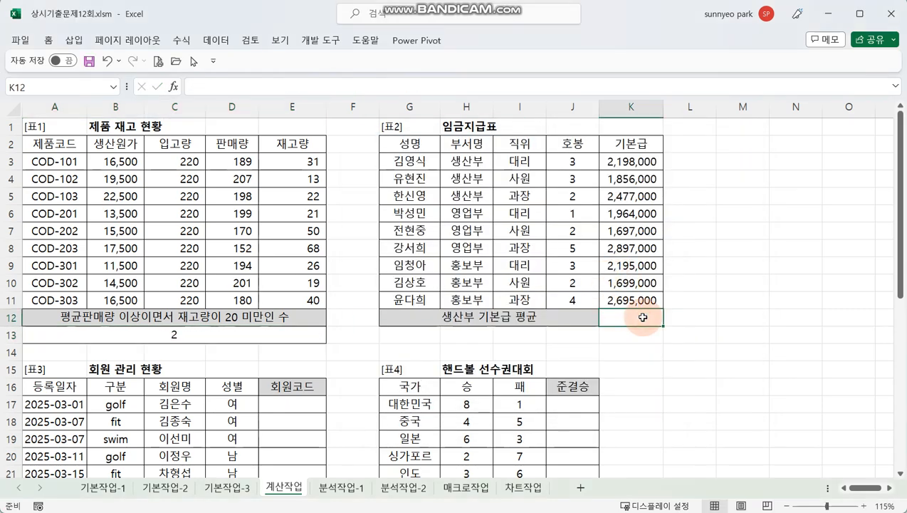
left_click(888, 489)
left_click(889, 488)
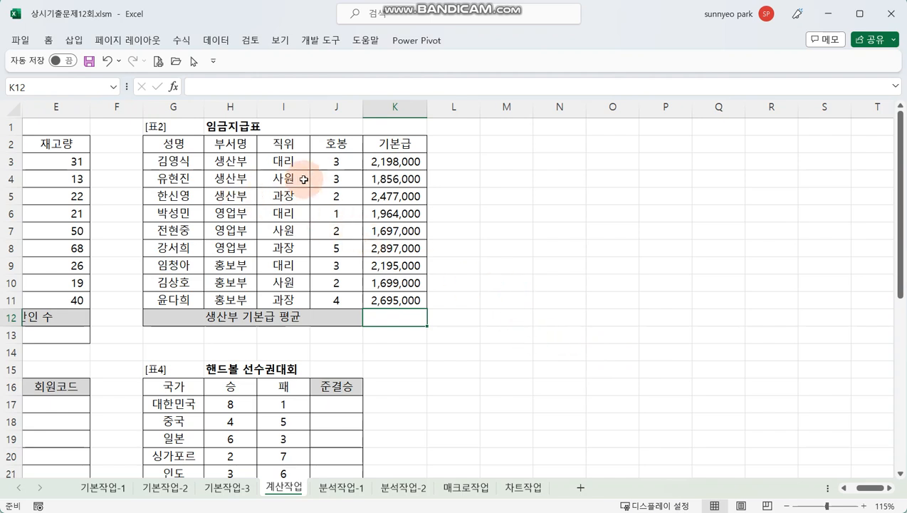
left_click_drag(237, 162, 238, 259)
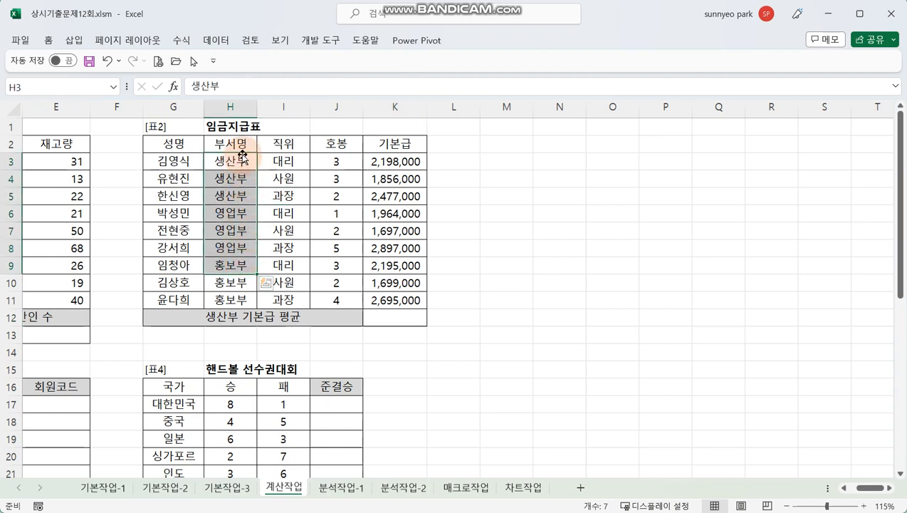
left_click_drag(235, 142, 233, 164)
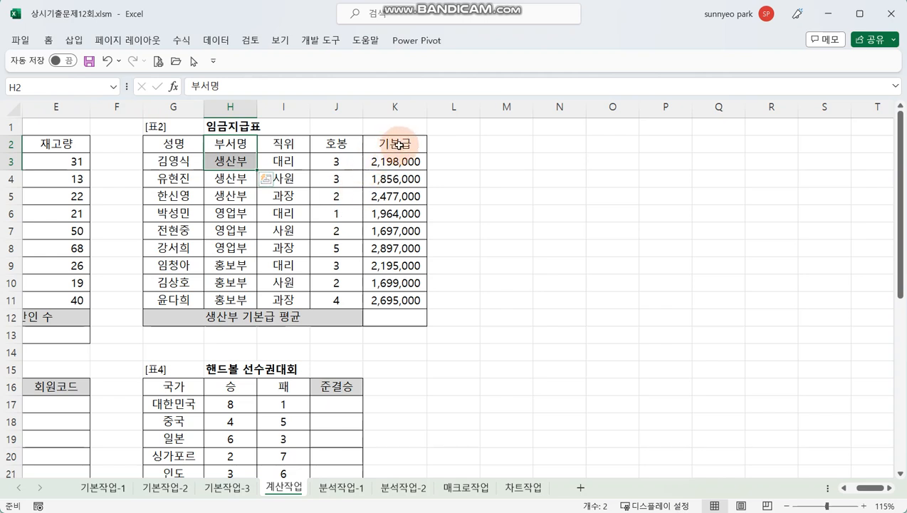
left_click_drag(396, 143, 396, 260)
- Start the 생산부 base pay average in K12 as =ROUND(DAVERAGE()), nesting an empty DAVERAGE inside ROUND
left_click(403, 320)
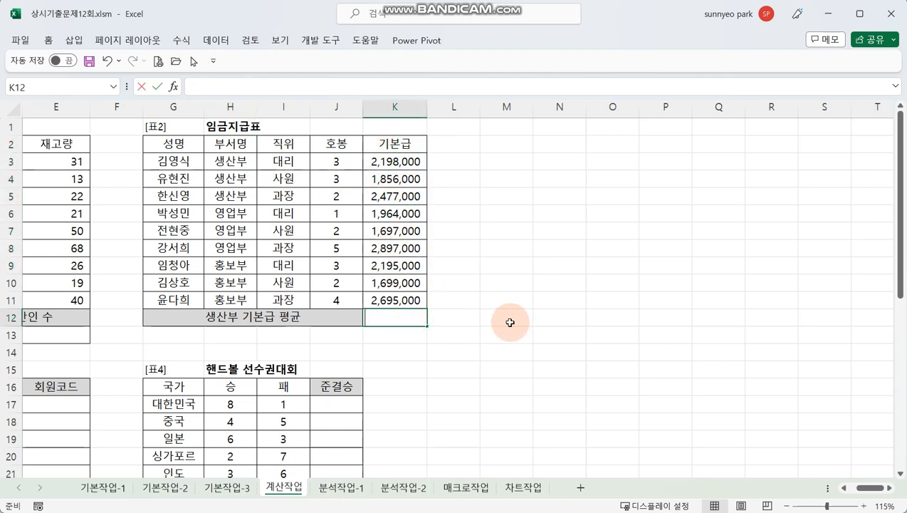
type("=")
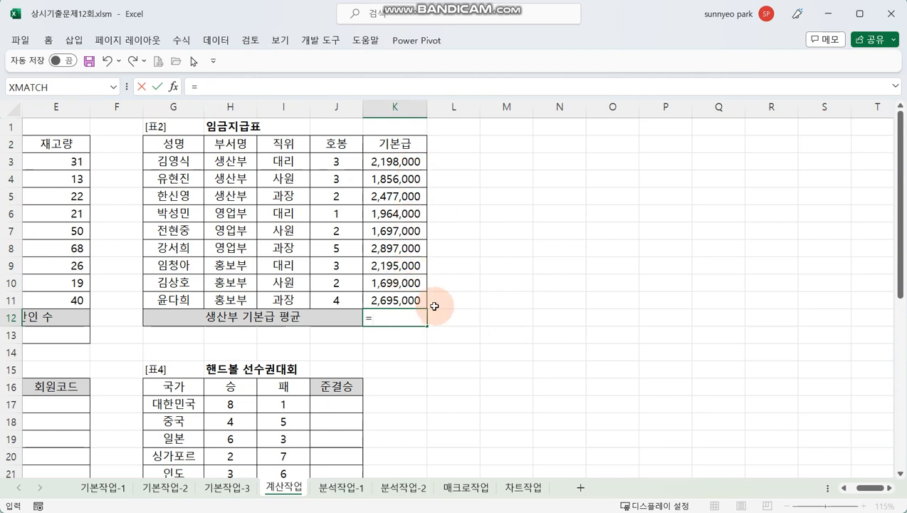
type("ROU")
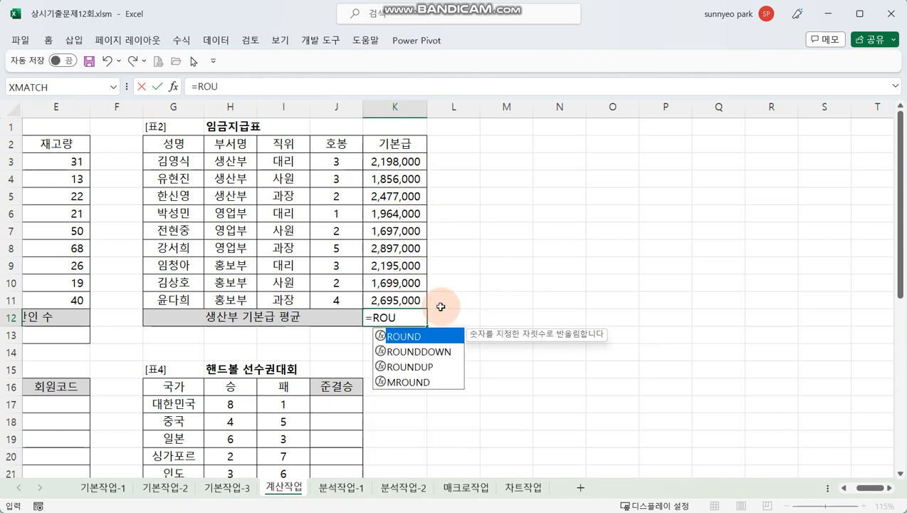
key("Tab")
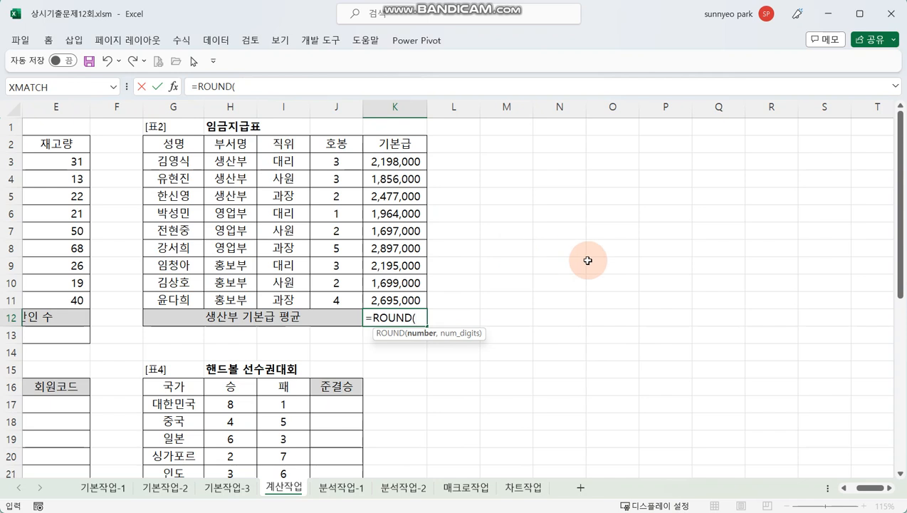
type("DA")
key("Down")
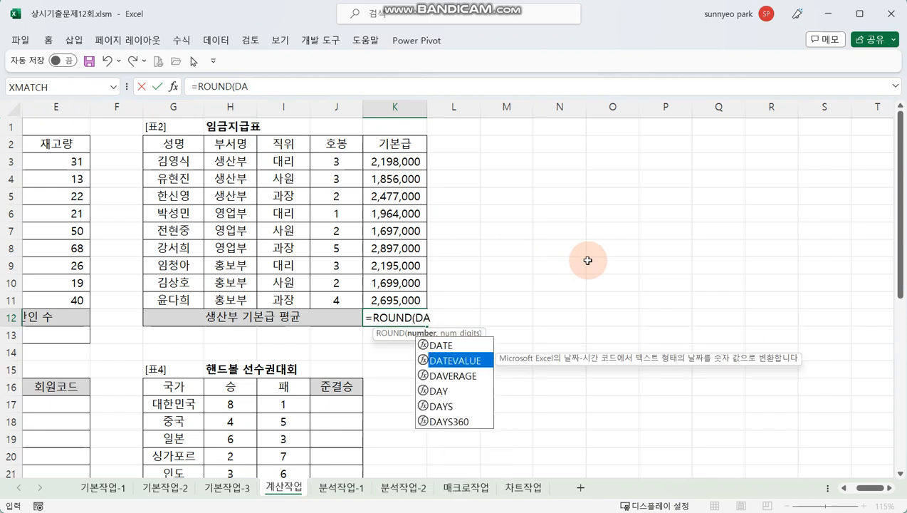
key("Down")
key("Tab")
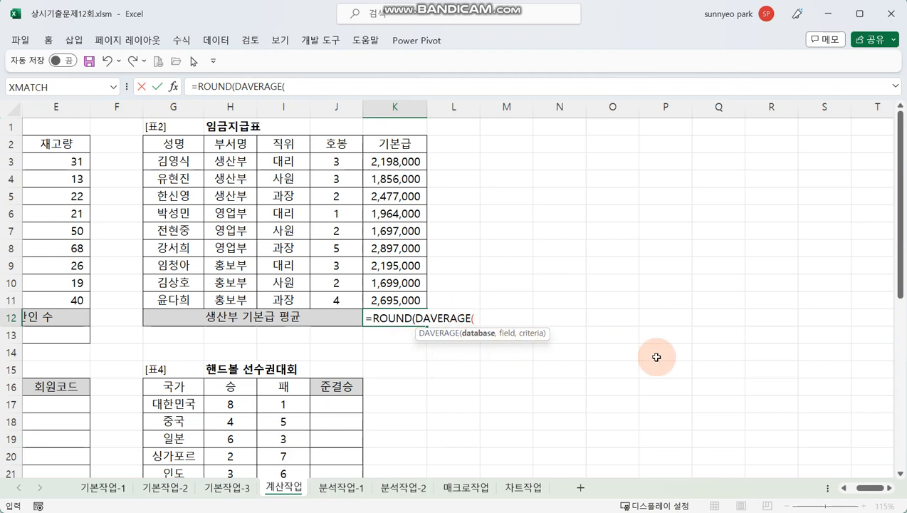
type("))")
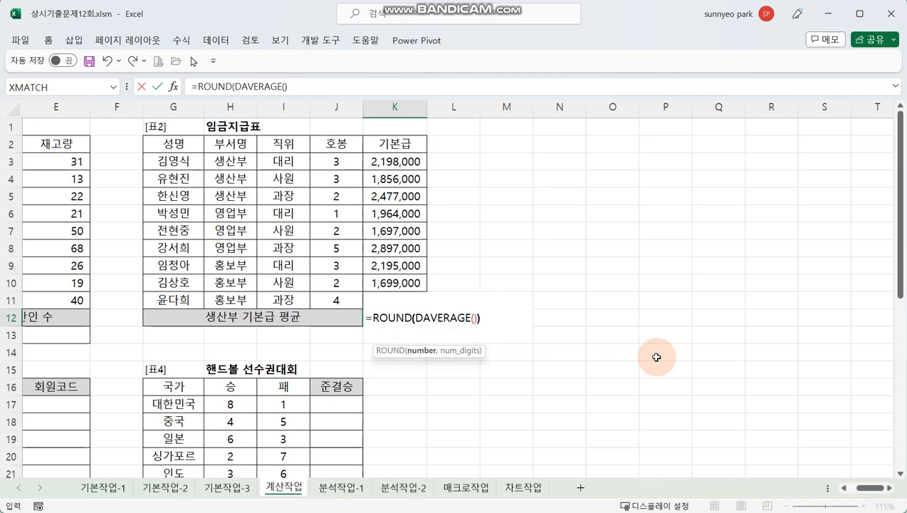
- Set the nested DAVERAGE arguments to database G2:K11, field K2 and criteria H2:H3
left_click(450, 318)
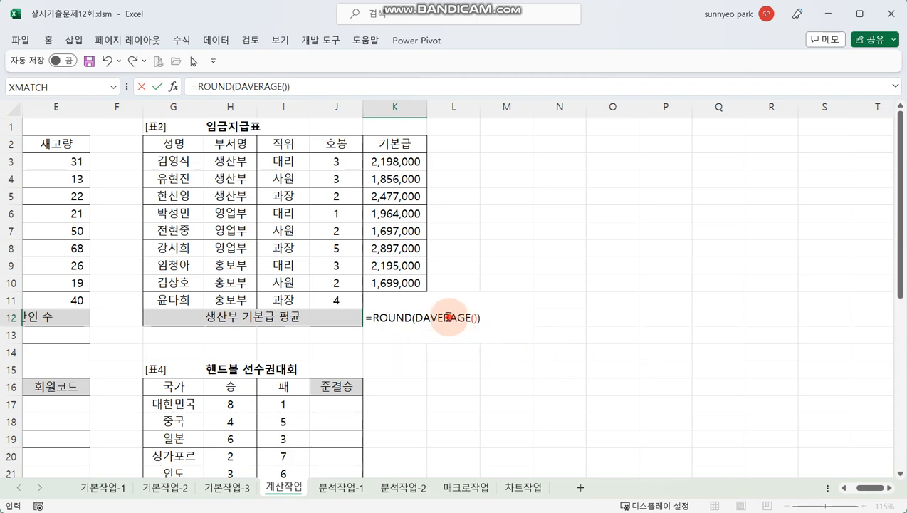
left_click(443, 322)
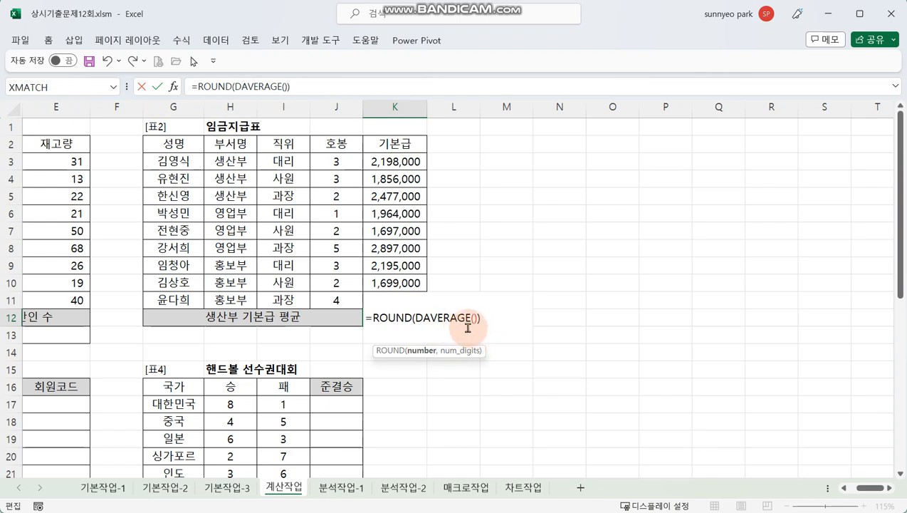
left_click(175, 86)
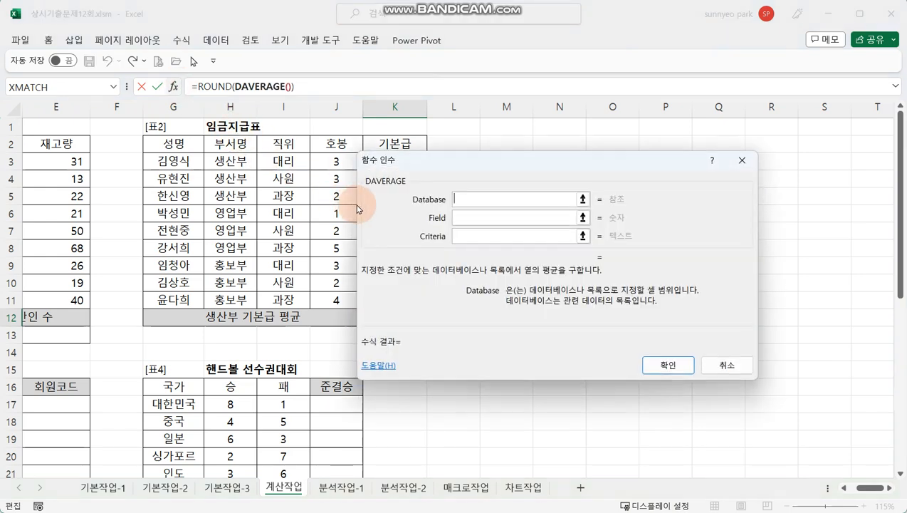
left_click_drag(440, 157, 510, 181)
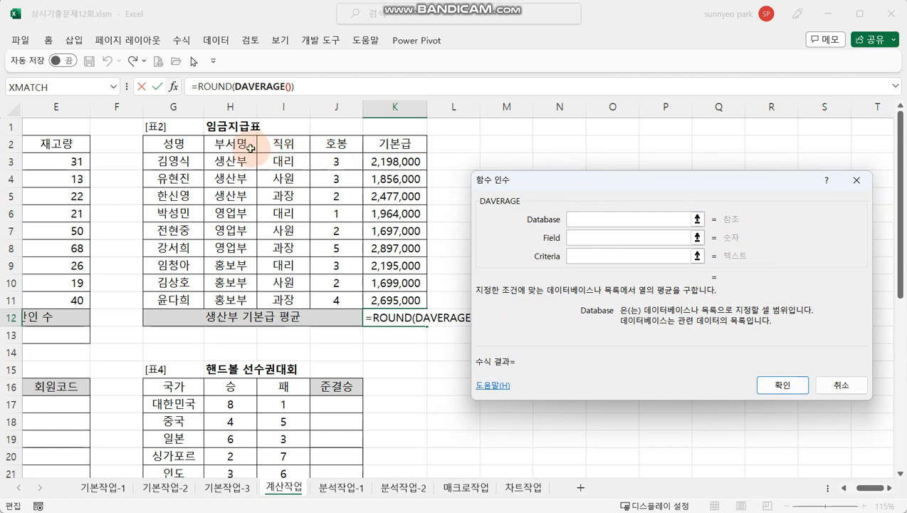
left_click_drag(185, 144, 404, 299)
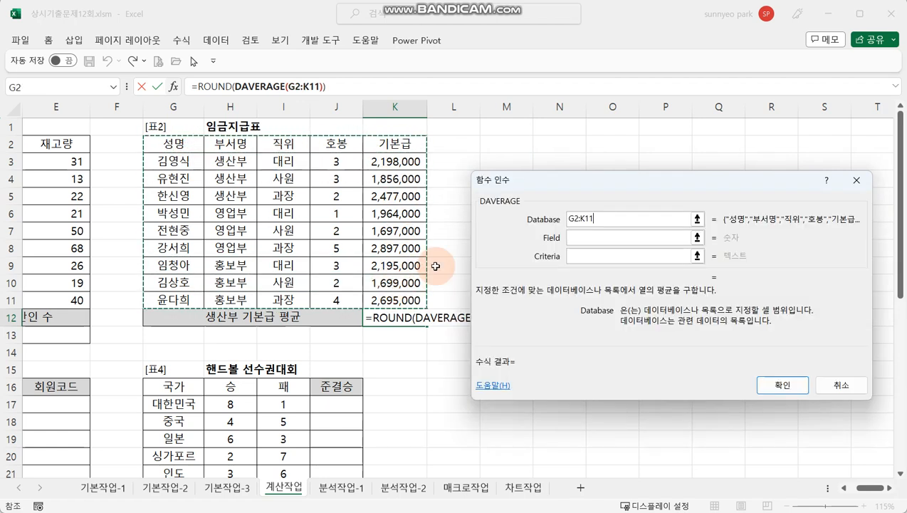
left_click(593, 235)
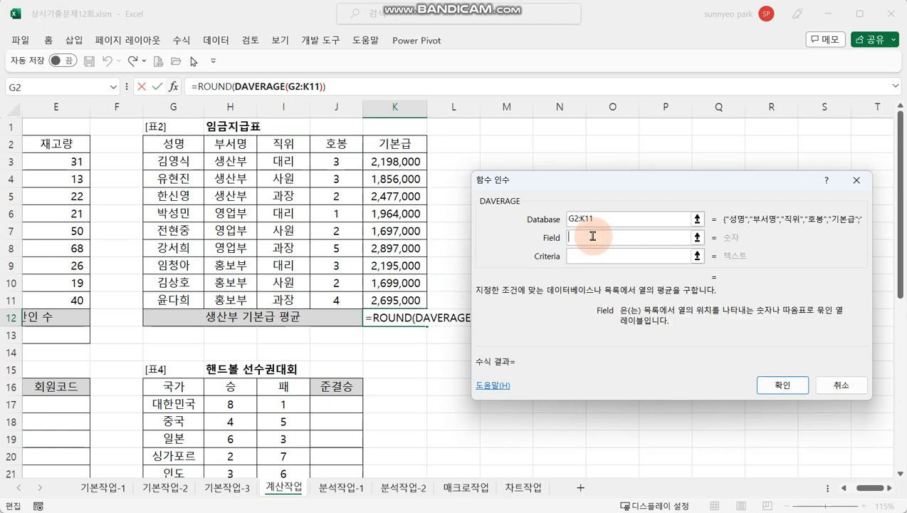
left_click(393, 143)
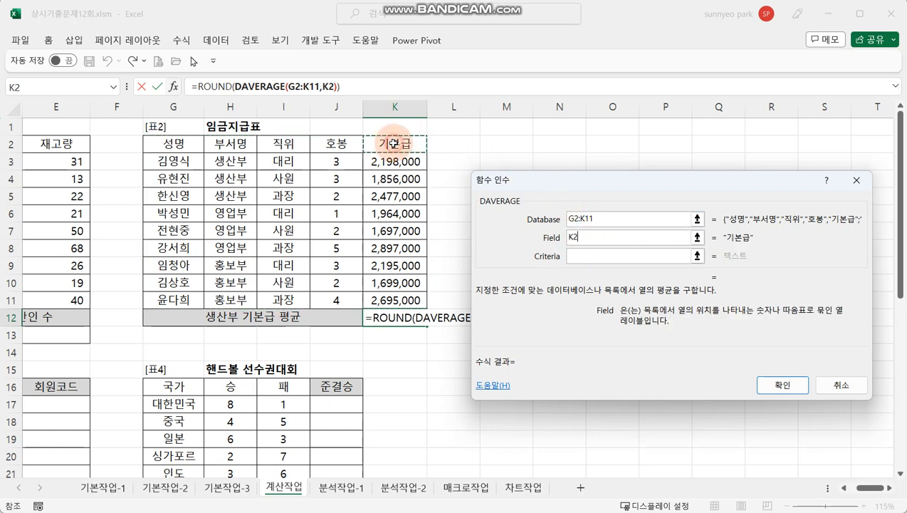
left_click(602, 254)
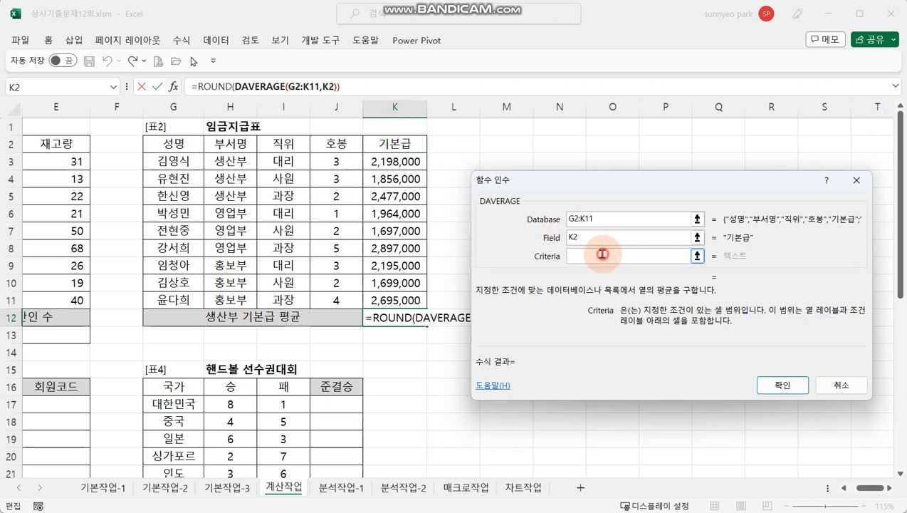
left_click(243, 143)
left_click_drag(242, 143, 239, 164)
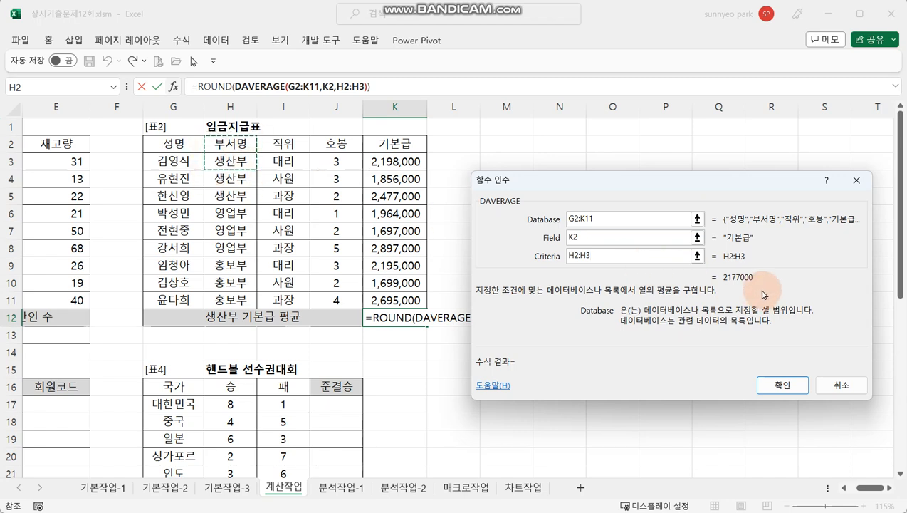
- Set ROUND's Num_digits argument to -3 and complete the K12 formula
left_click(215, 87)
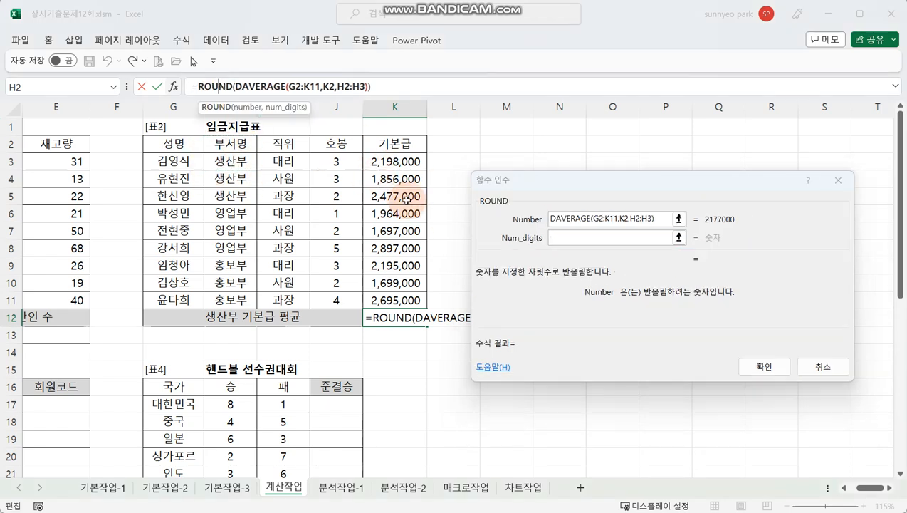
left_click(607, 238)
type("-3")
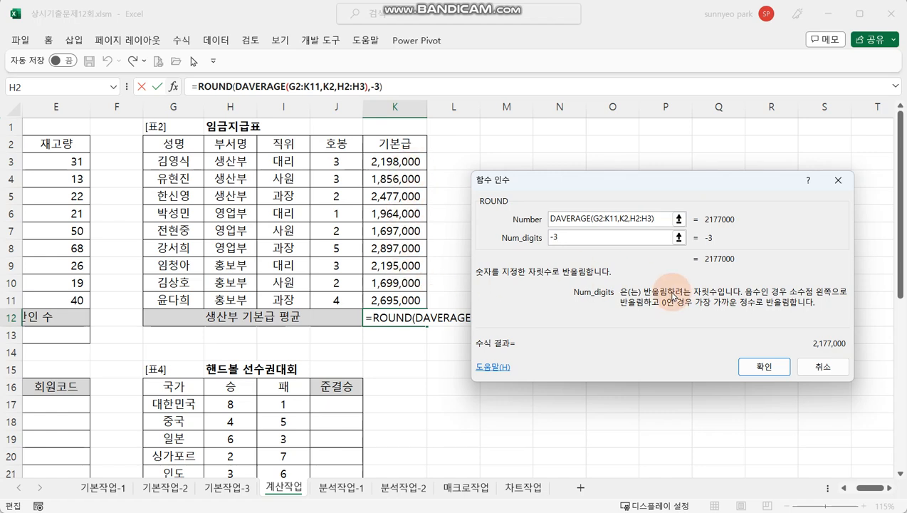
left_click(763, 365)
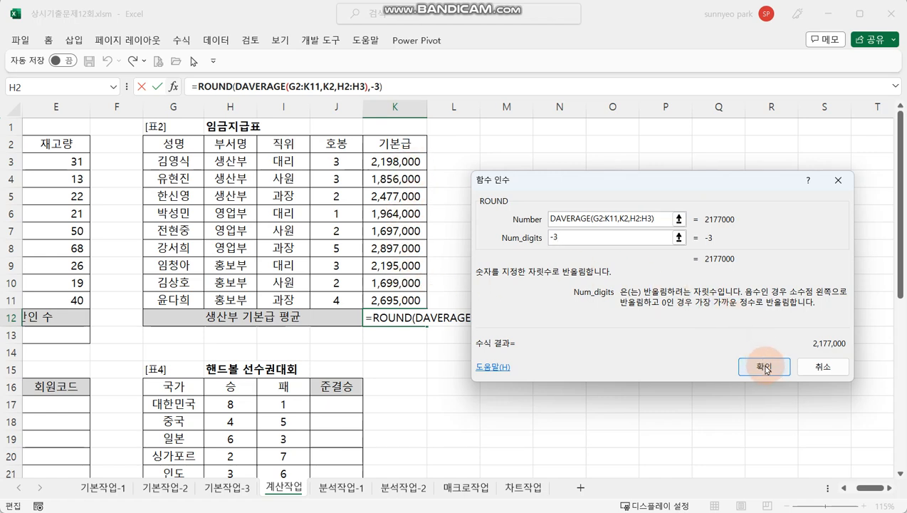
left_click(763, 366)
left_click(465, 370)
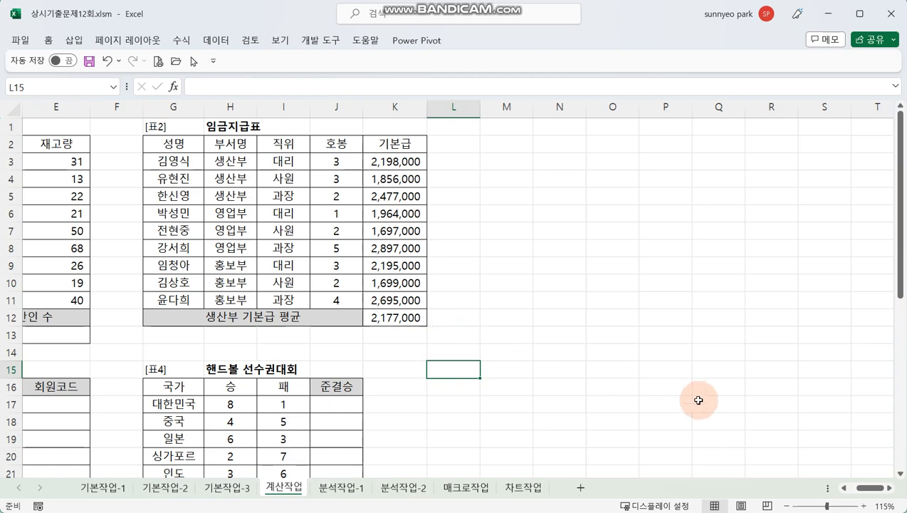
- Start a trial PROPER formula in empty cell L20, beside the 회원 관리 현황 and 핸드볼 선수권대회 tables, and open its function arguments
left_click_drag(866, 488, 847, 489)
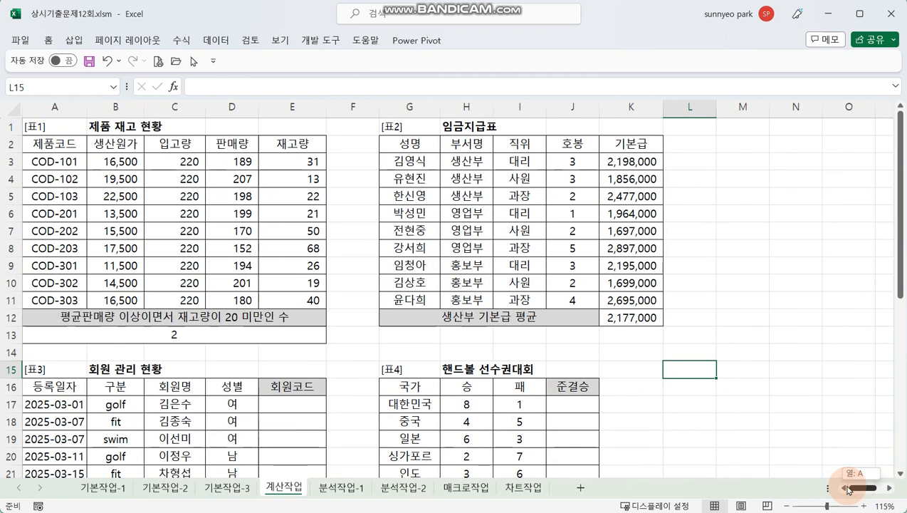
left_click(324, 364)
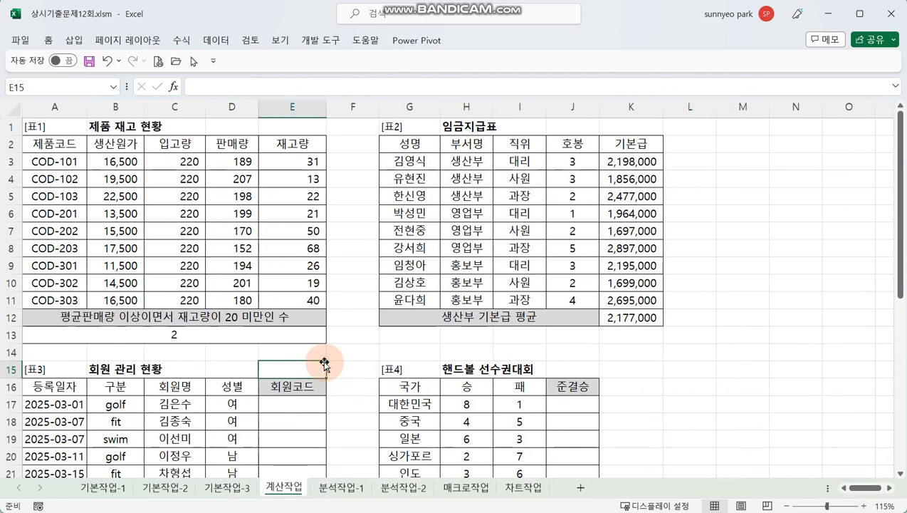
scroll(324, 364, "down", 3)
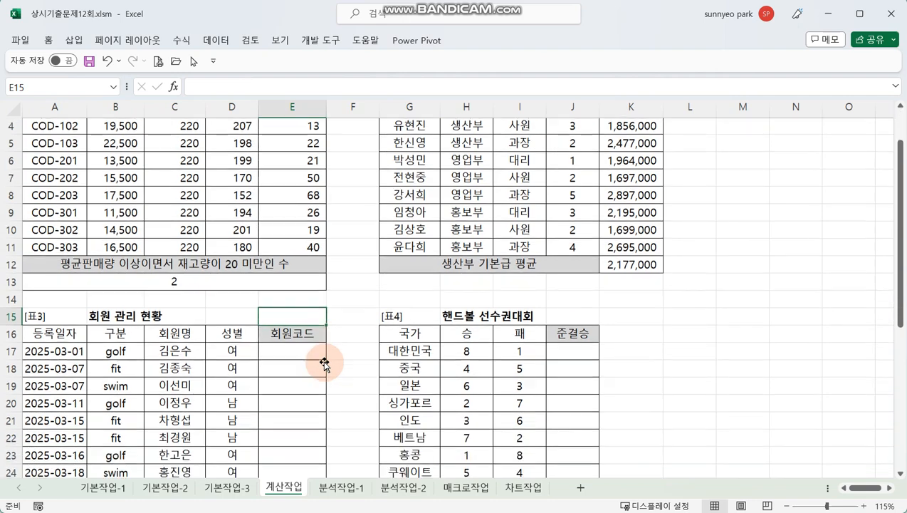
left_click(314, 231)
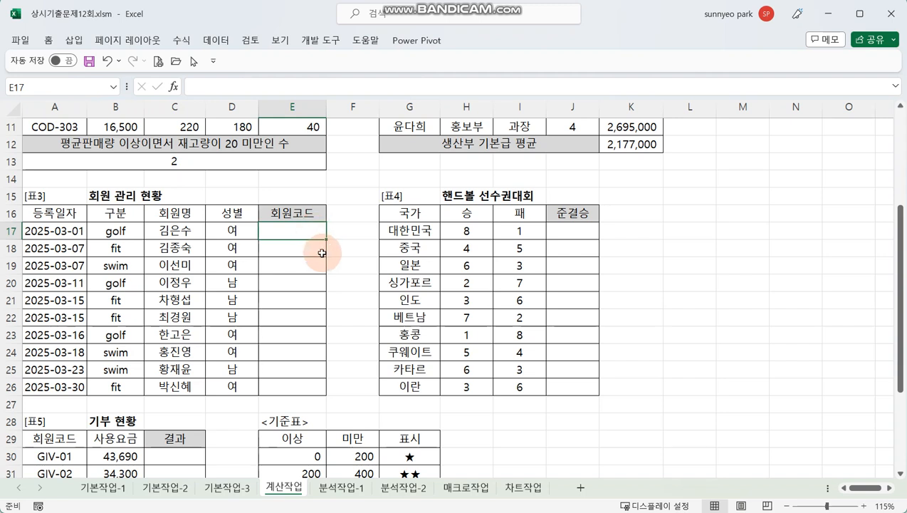
left_click(682, 286)
type("= ")
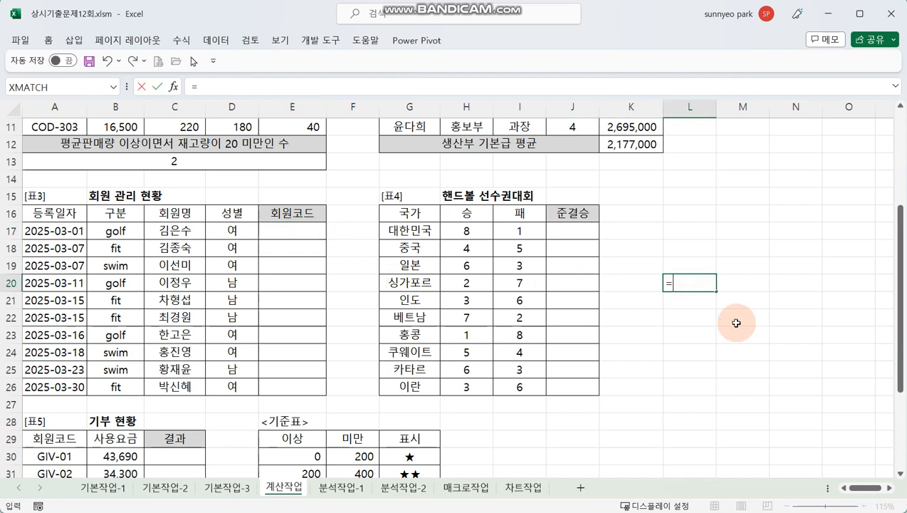
type("ㅔPRO")
key("BackSpace")
key("BackSpace")
key("BackSpace")
key("BackSpace")
type("PRO")
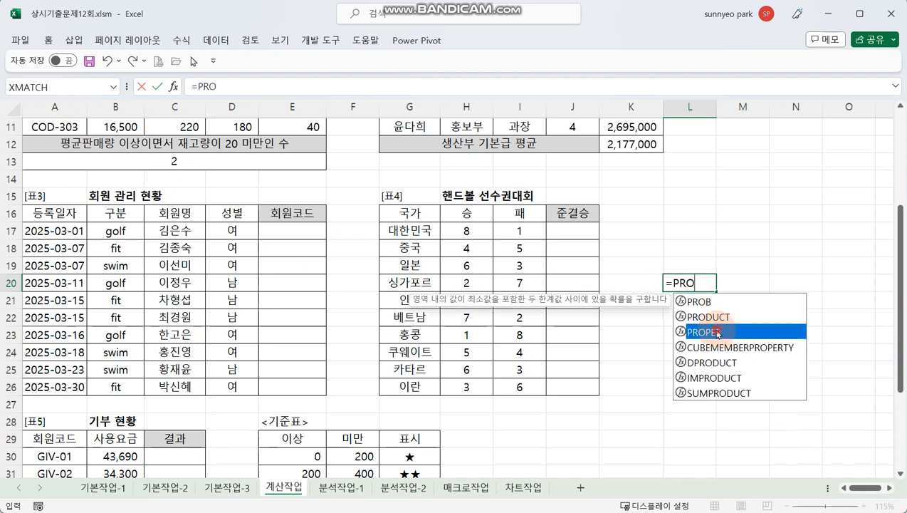
double_click(733, 332)
left_click(174, 87)
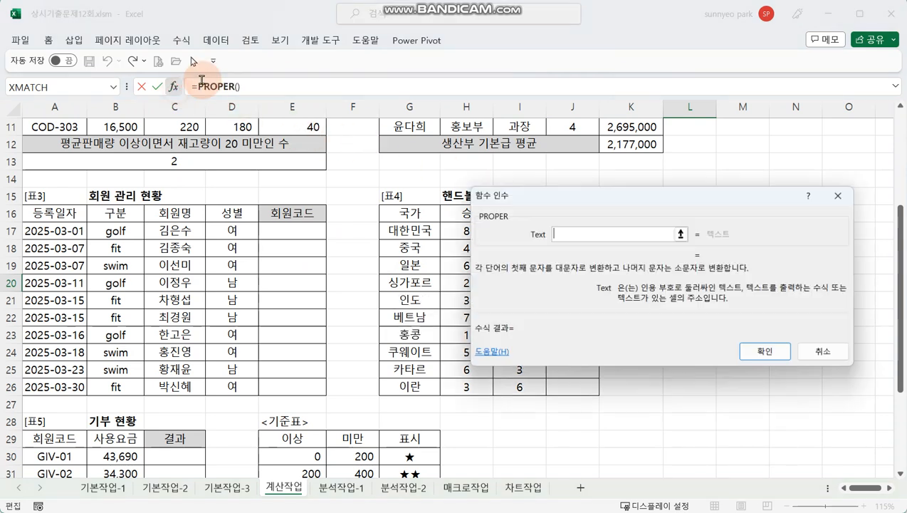
- Preview PROPER on the 구분 cells B18, B21 and B25, and cancel the trial formula
left_click_drag(552, 198, 423, 307)
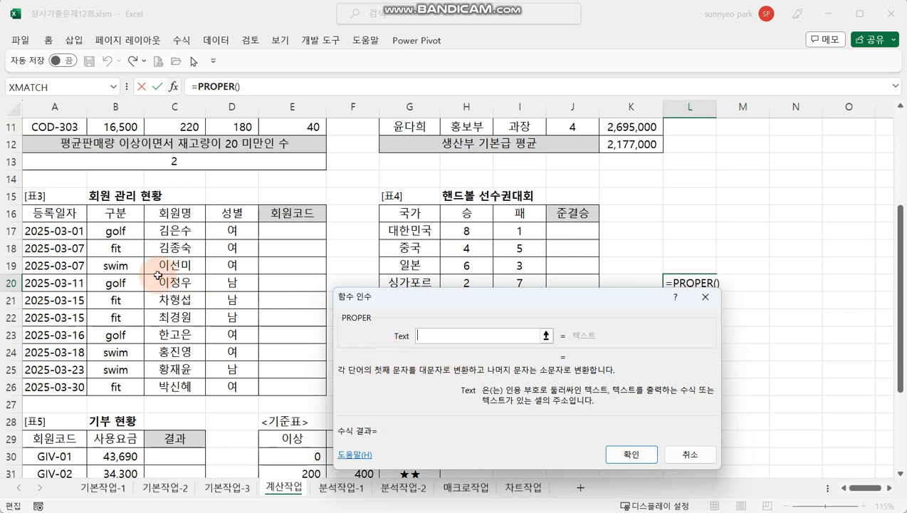
left_click(112, 247)
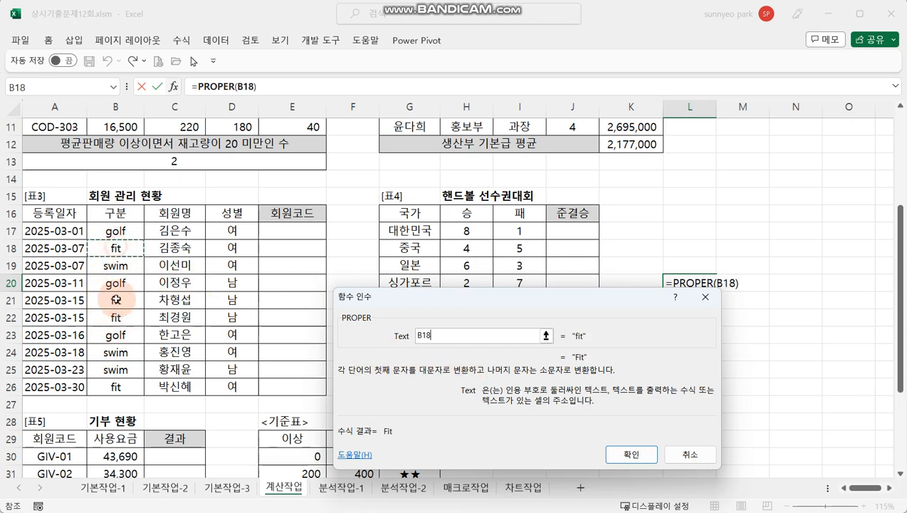
left_click(112, 301)
left_click(111, 363)
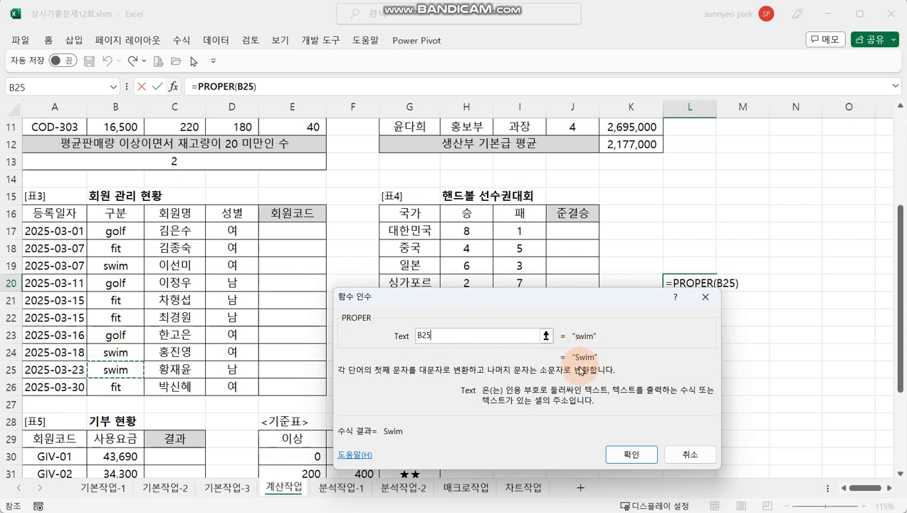
left_click(690, 454)
- Begin the 회원코드 formula in E17 with =PROPER(B17)
left_click(295, 231)
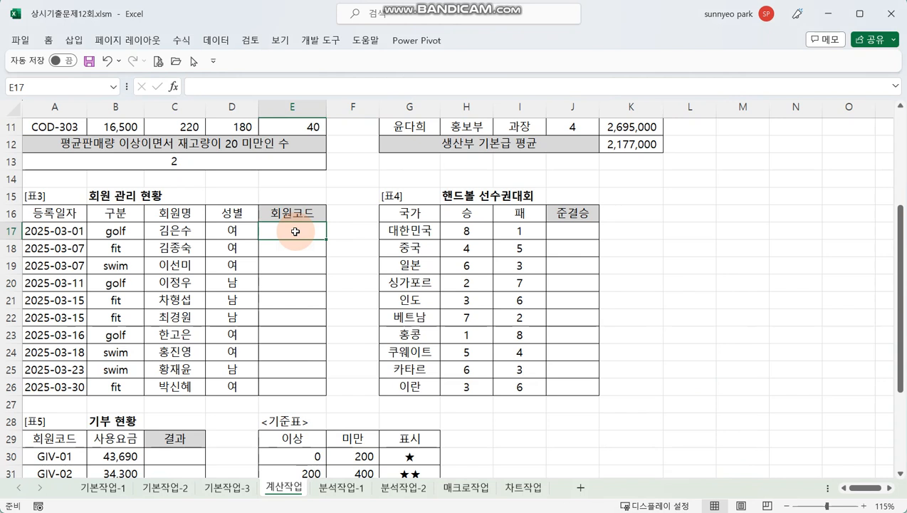
type("=")
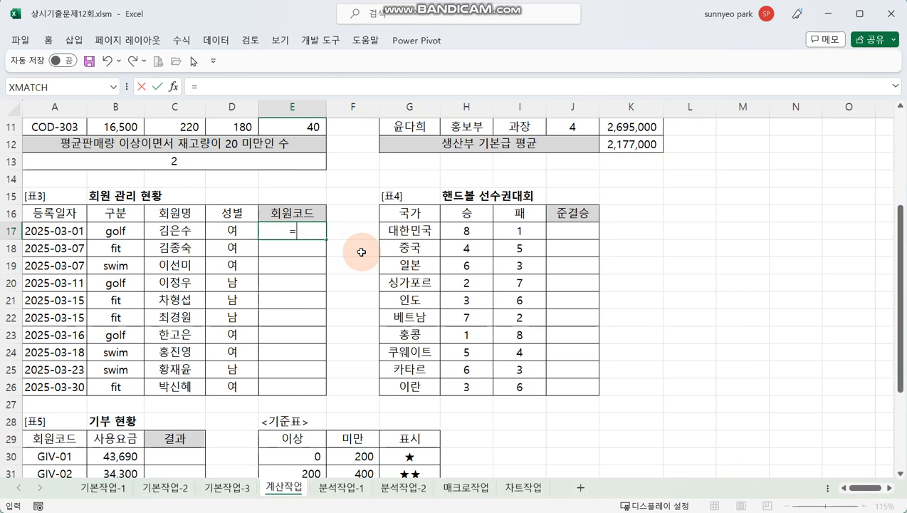
type("PRO")
key("Down")
key("Down")
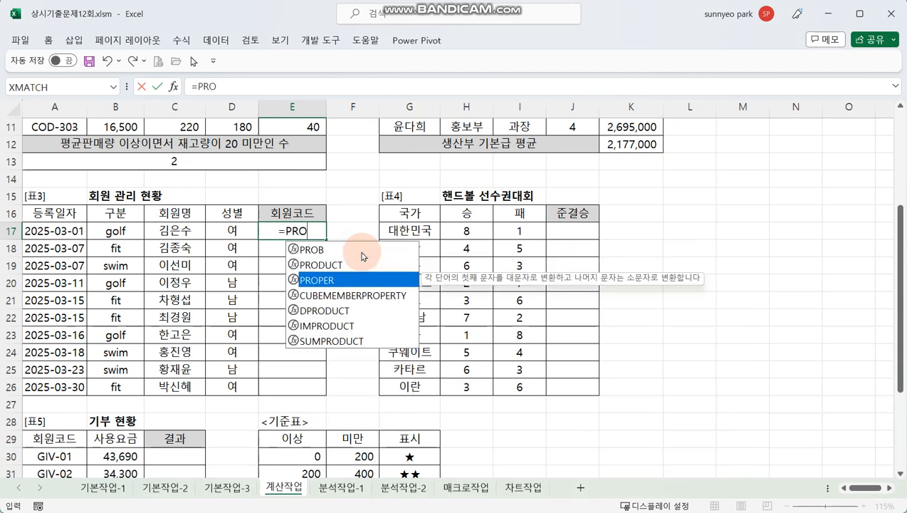
key("Tab")
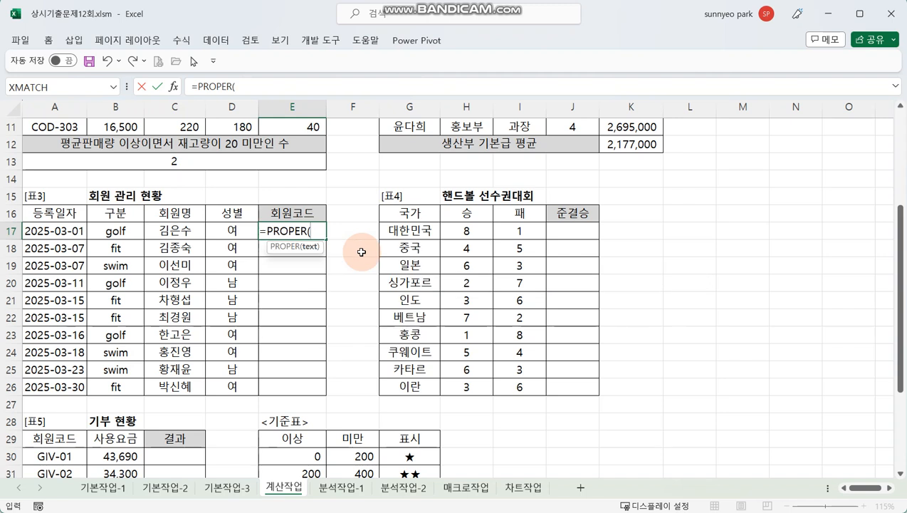
left_click(133, 235)
type(")")
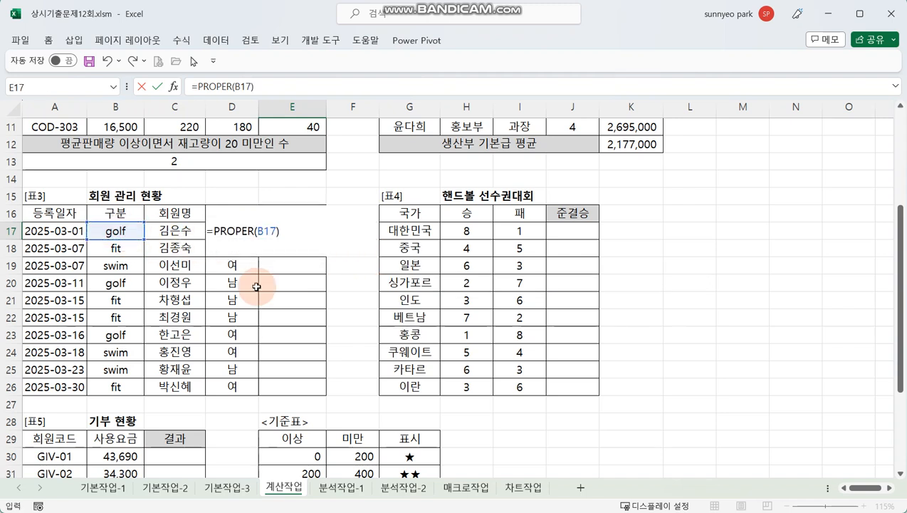
- Enter the PROPER formula in E17 and append a hyphen to its result with &"-"
key("Return")
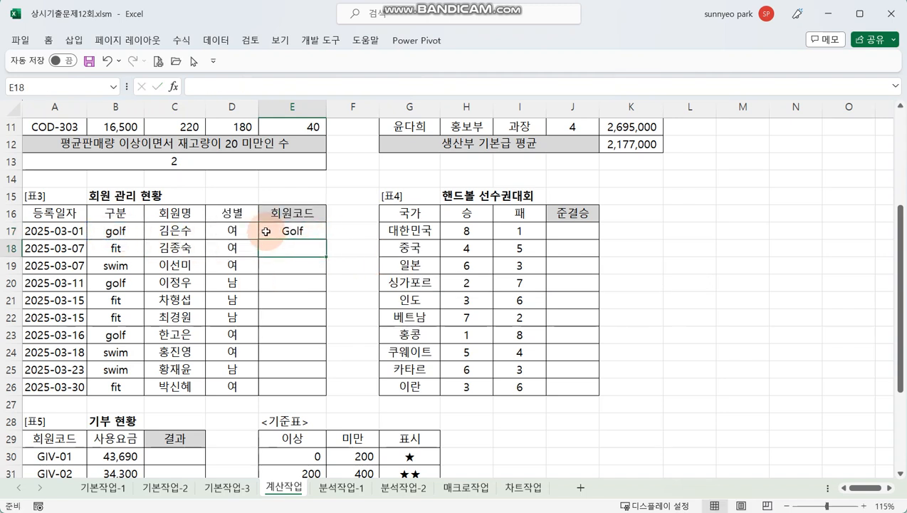
left_click(313, 230)
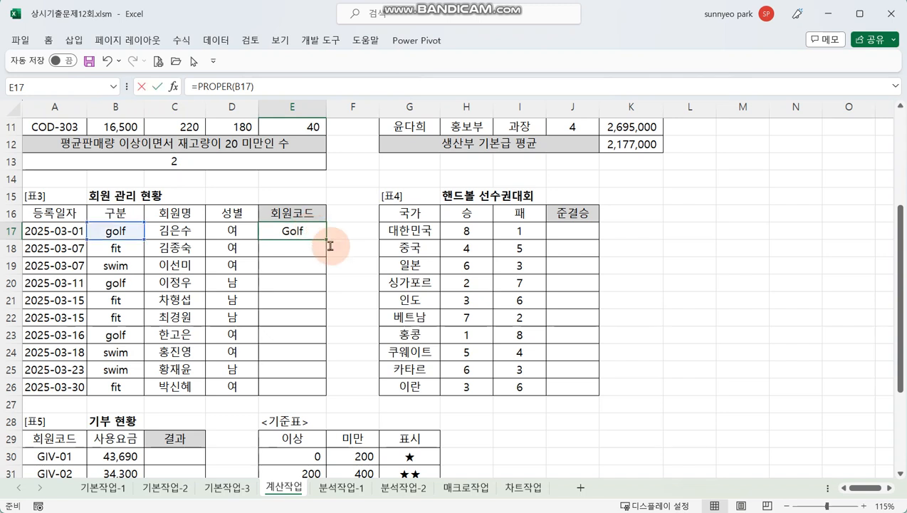
key("F2")
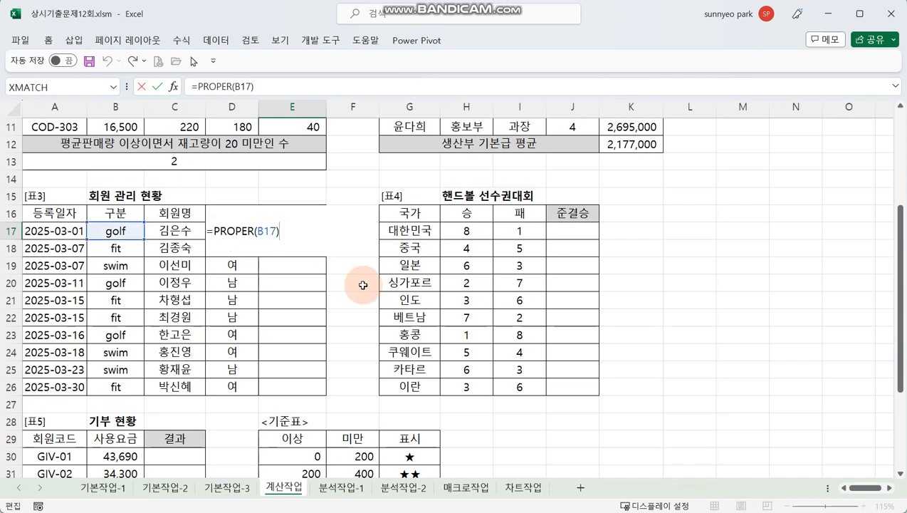
type("&\"-\"")
key("Return")
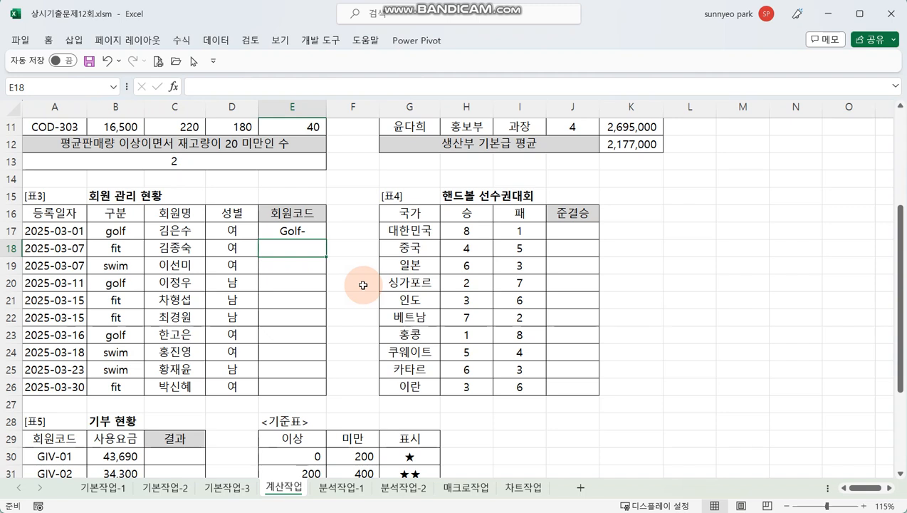
- Append the day of the 등록일자 in A17 to the E17 formula with &DAY(A17)
key("Up")
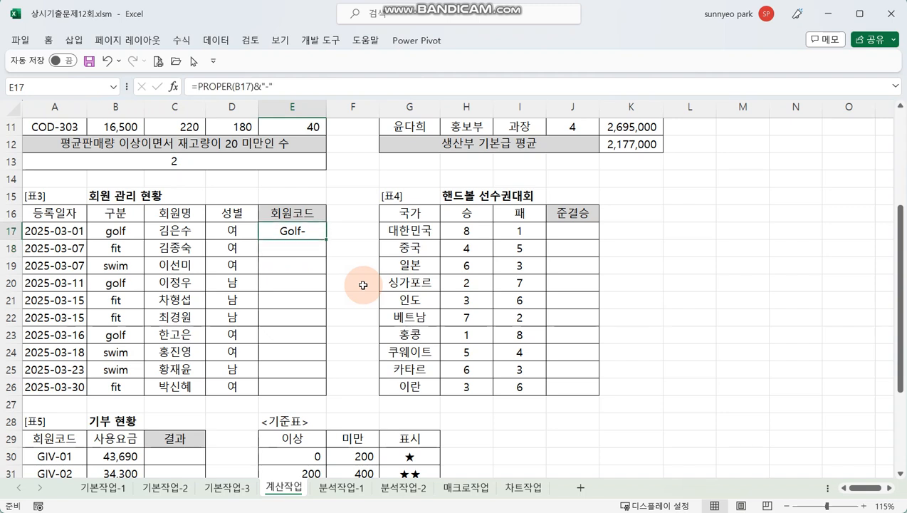
key("F2")
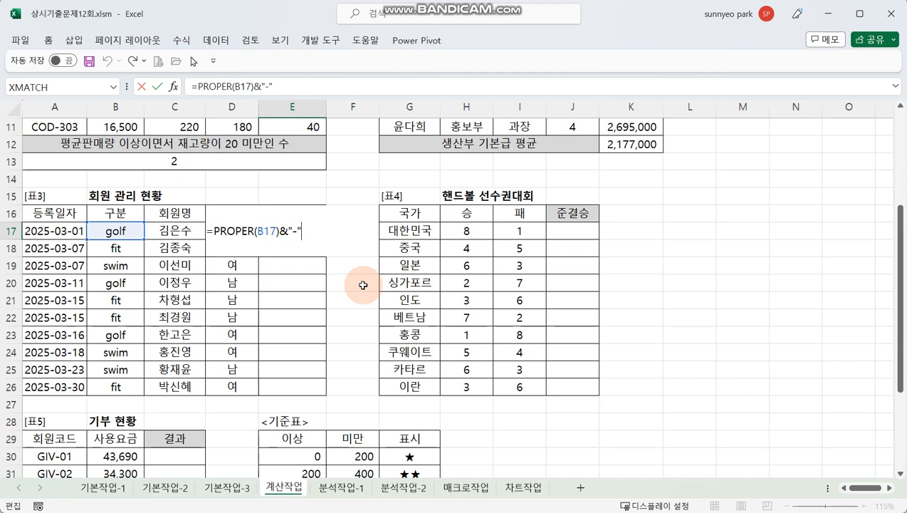
type("&DAY(")
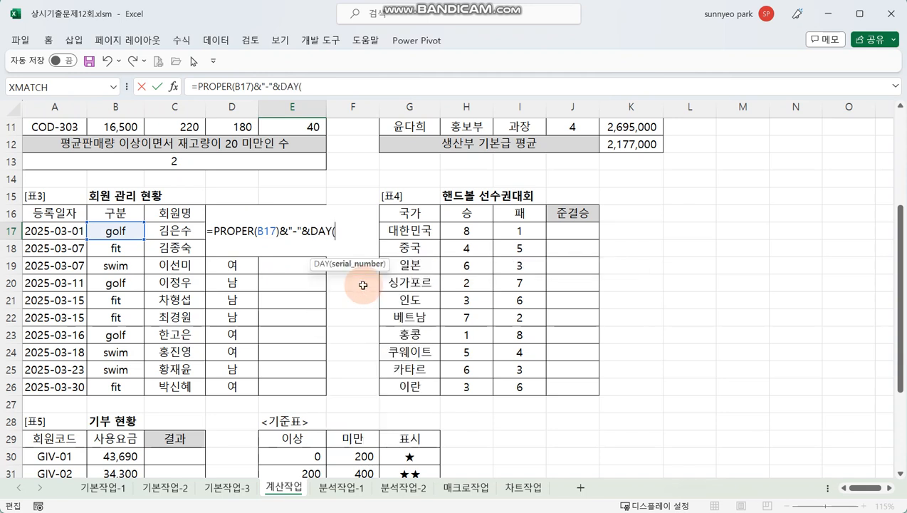
left_click(57, 228)
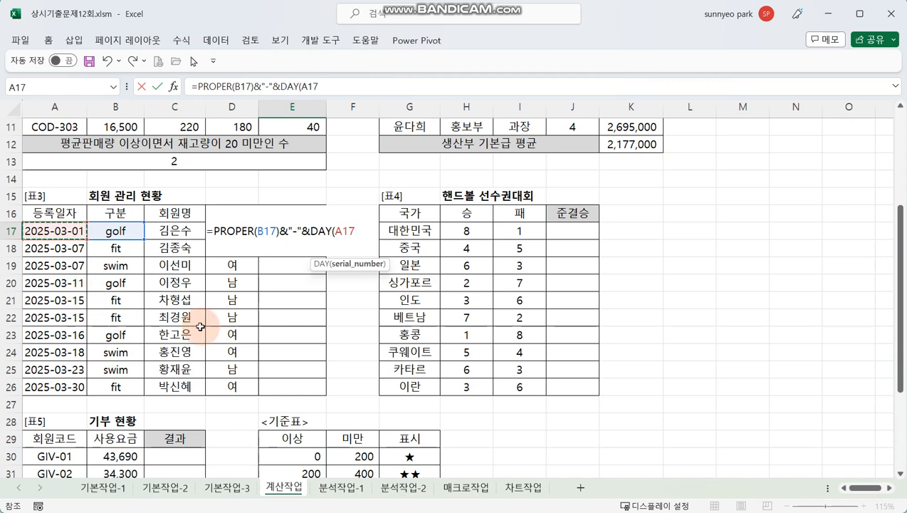
type(")")
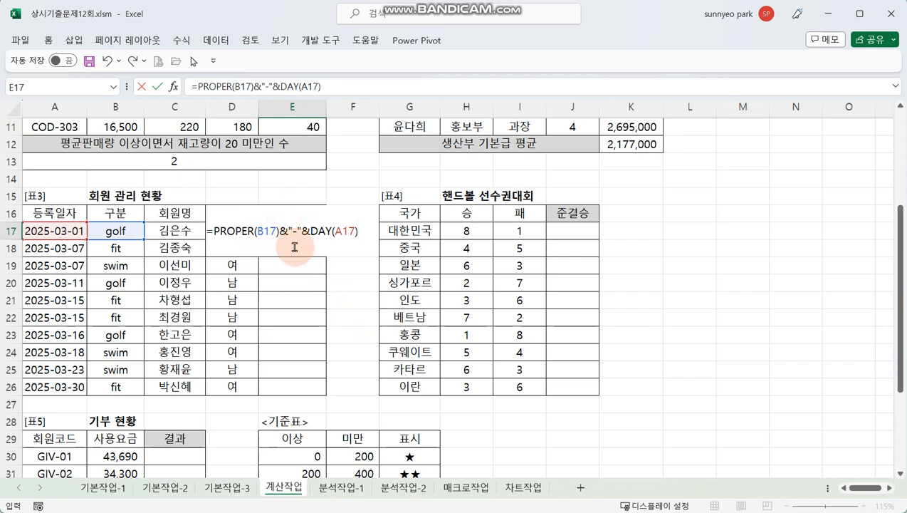
key("Return")
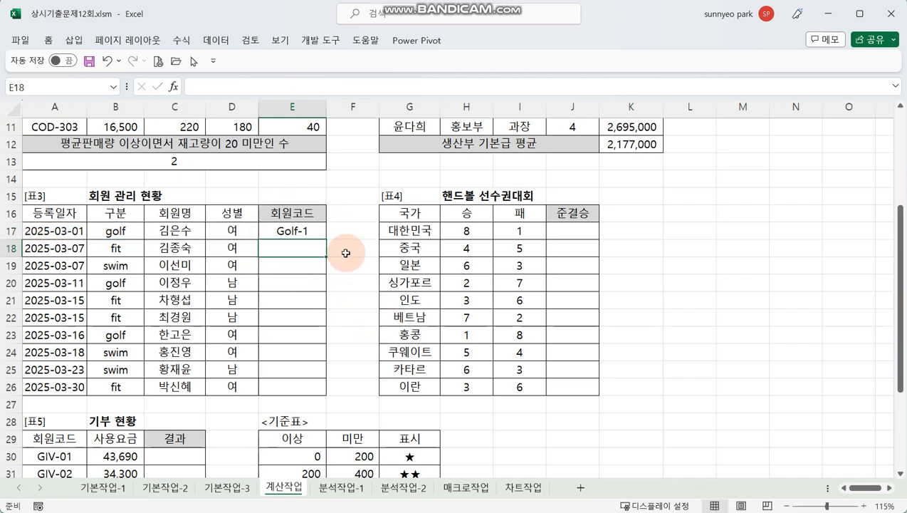
- Fill the 회원코드 formula from E17 down to E26
left_click(299, 229)
left_click_drag(325, 240, 328, 384)
left_click(320, 317)
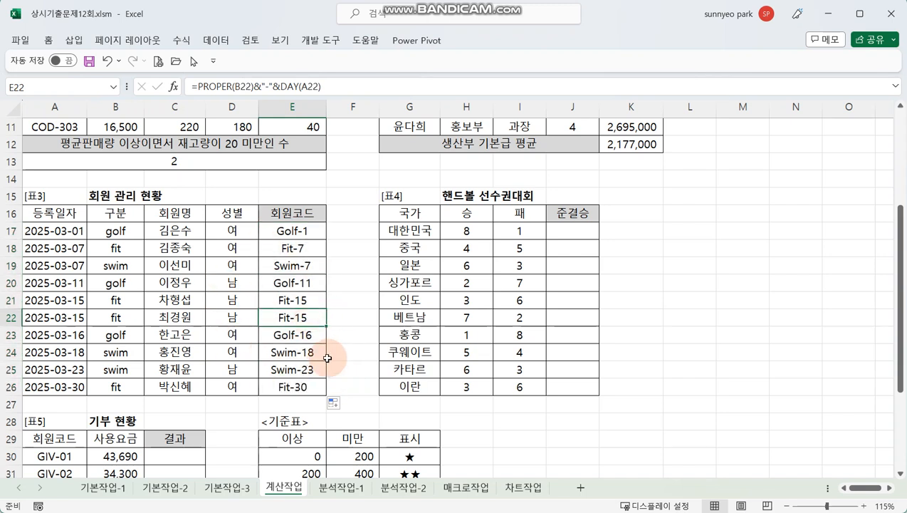
- Examine the 승 values in the 핸드볼 선수권대회 table to compare which countries have the most wins
left_click(571, 233)
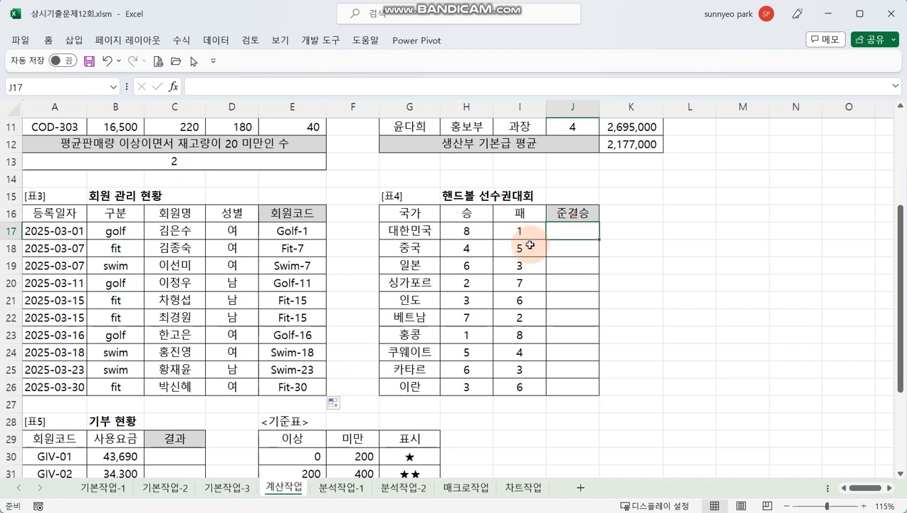
left_click(890, 487)
left_click(889, 487)
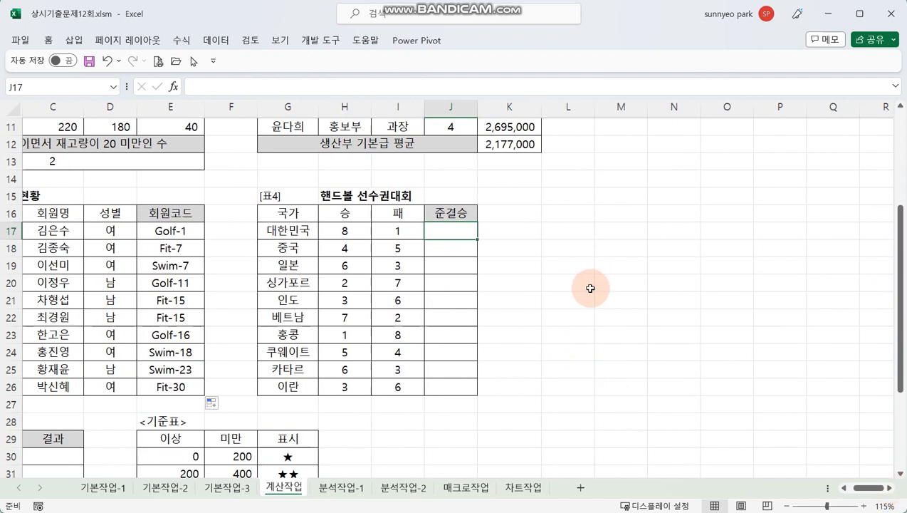
left_click_drag(345, 230, 345, 366)
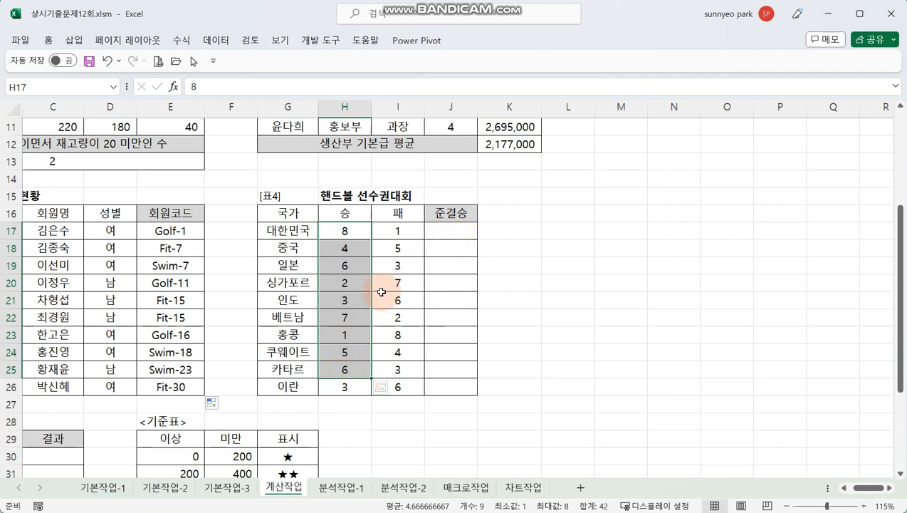
left_click(360, 318)
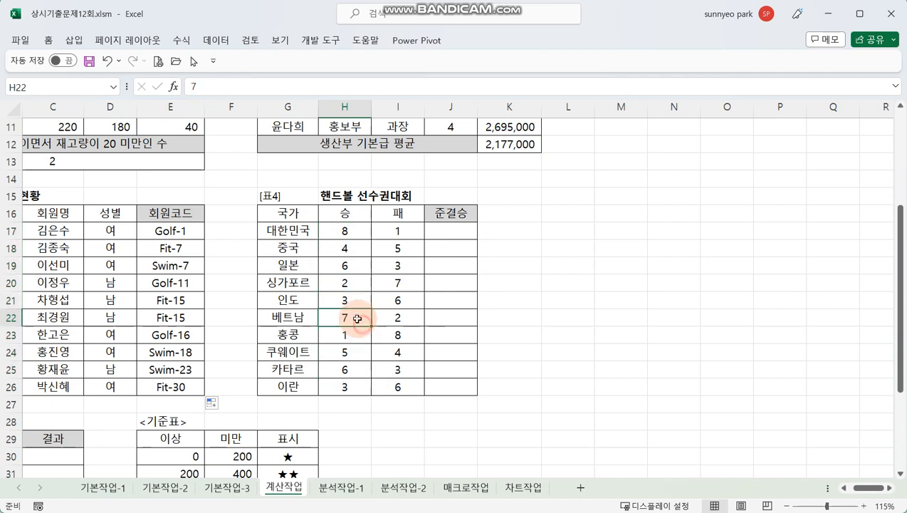
left_click(366, 390)
left_click(353, 298)
left_click(361, 373)
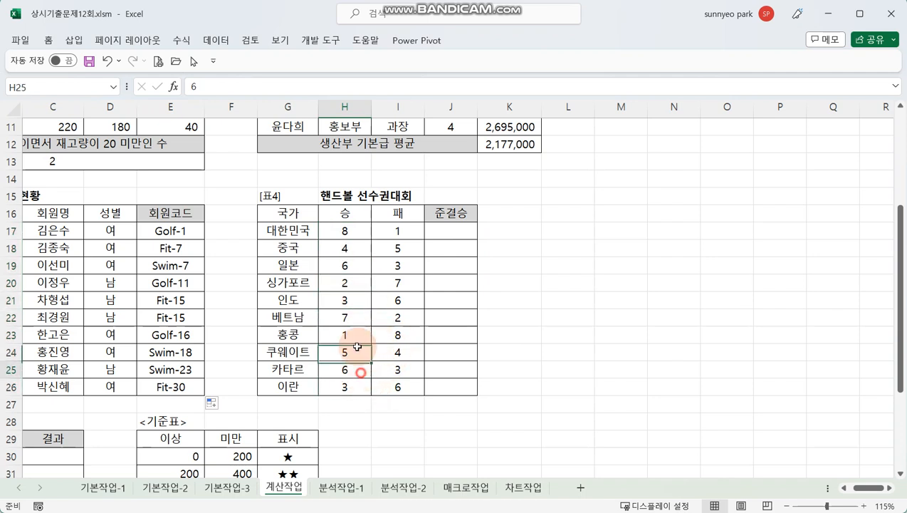
left_click(359, 265)
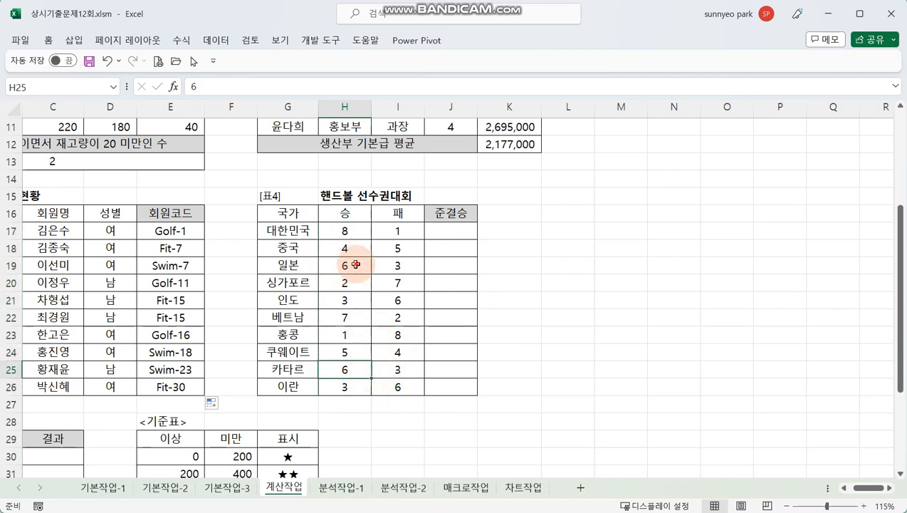
- Start an IF formula in the first 준결승 cell, J17, and open its function arguments
left_click(450, 237)
type("=IF")
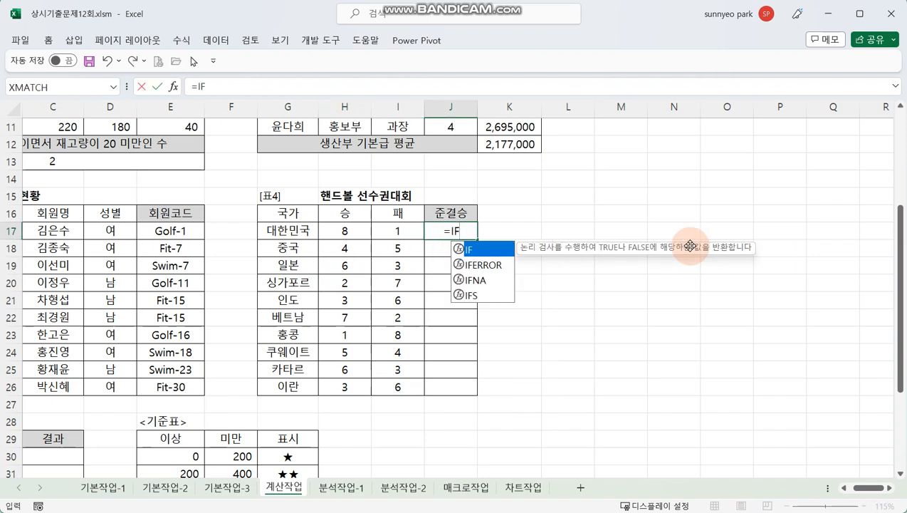
type("(")
key("BackSpace")
type("(")
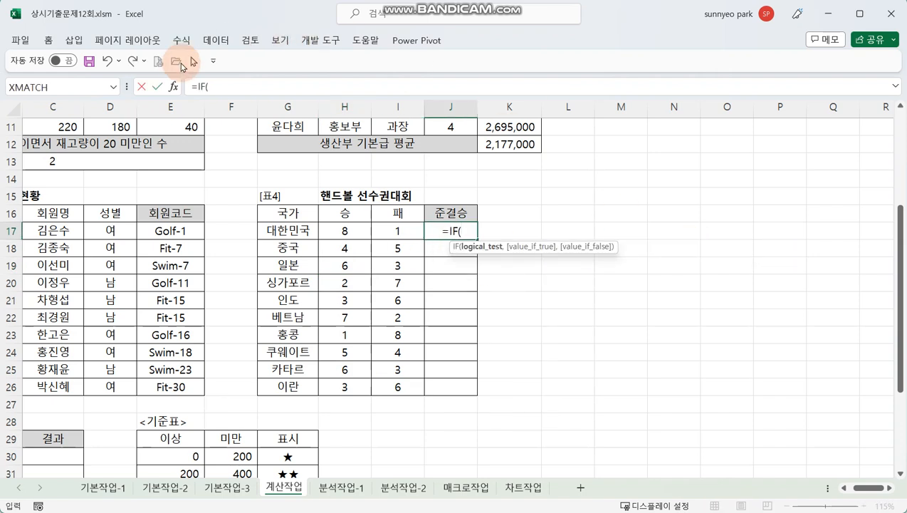
left_click(173, 86)
left_click_drag(421, 279, 476, 260)
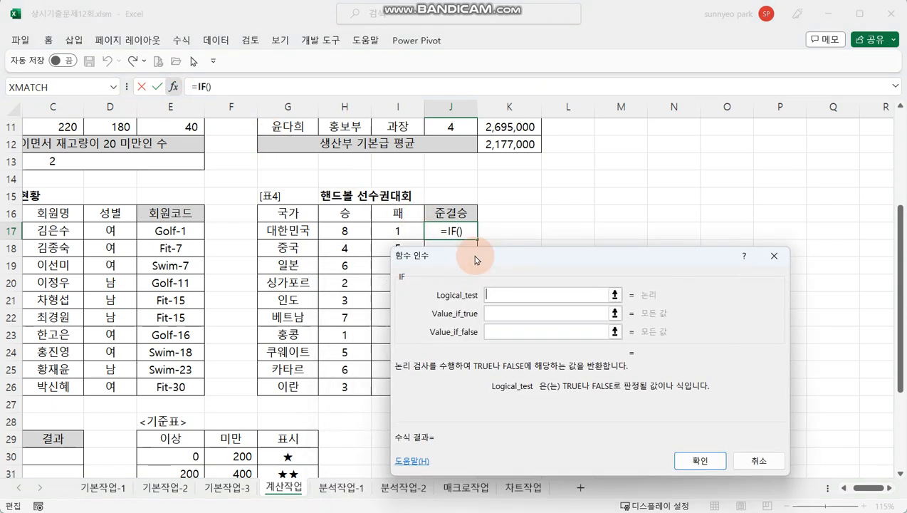
- Set IF's Logical_test to H17>=LARGE() and open the arguments of the nested LARGE function
left_click(344, 231)
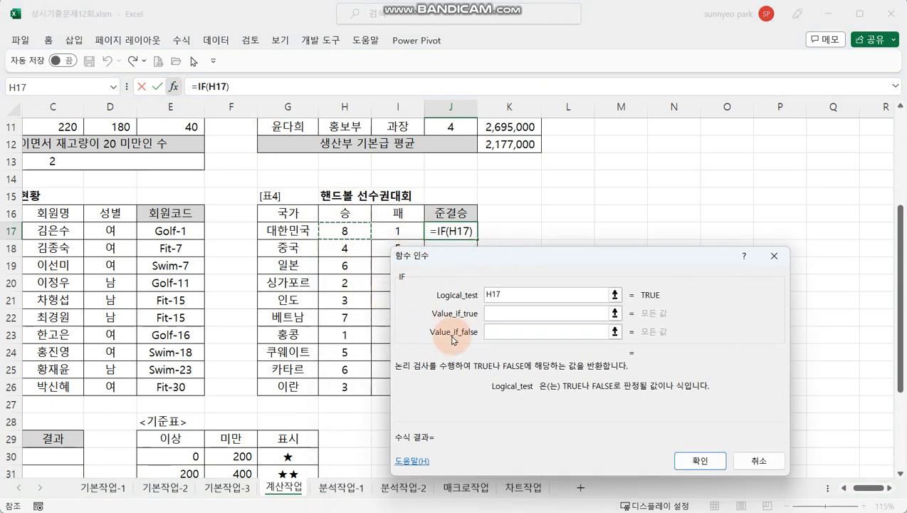
type(">=")
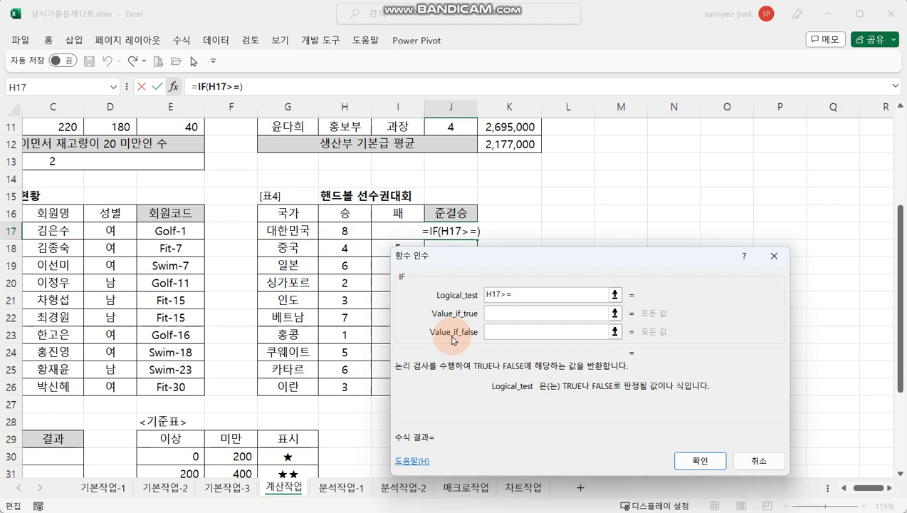
type("LARG")
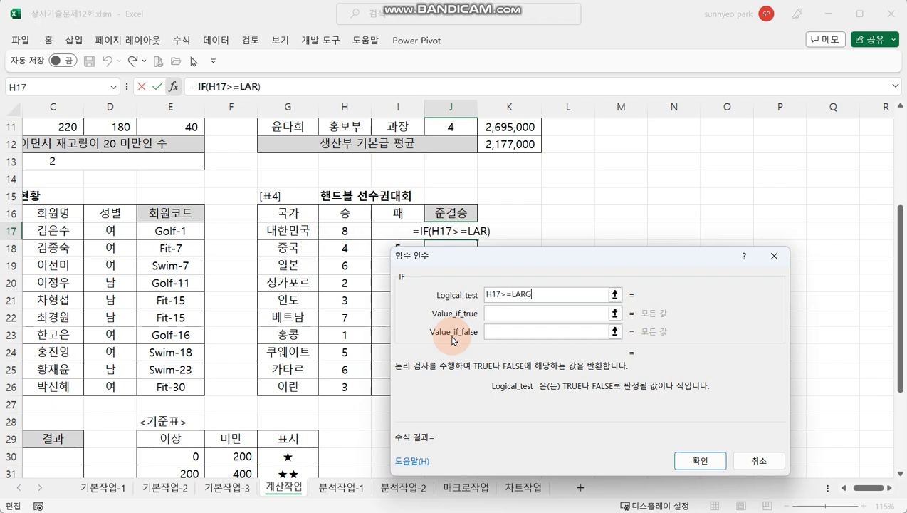
type("E()")
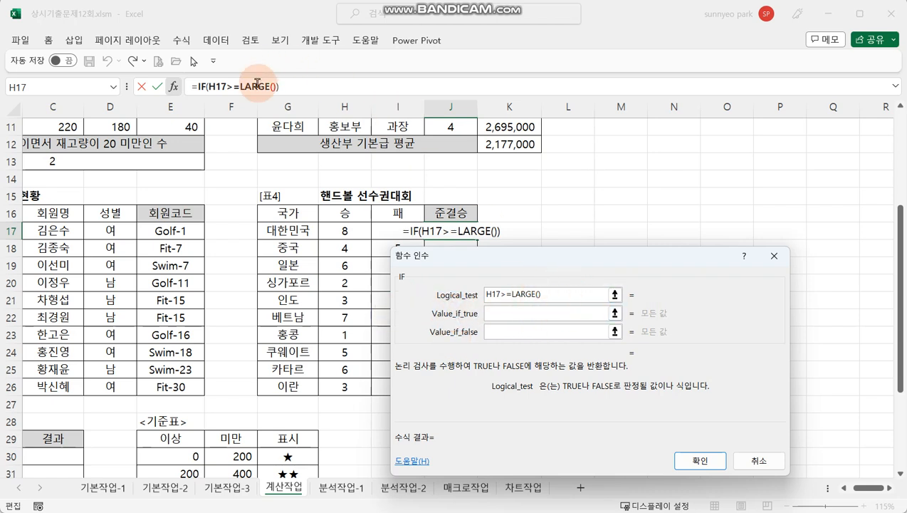
left_click(257, 85)
left_click(530, 293)
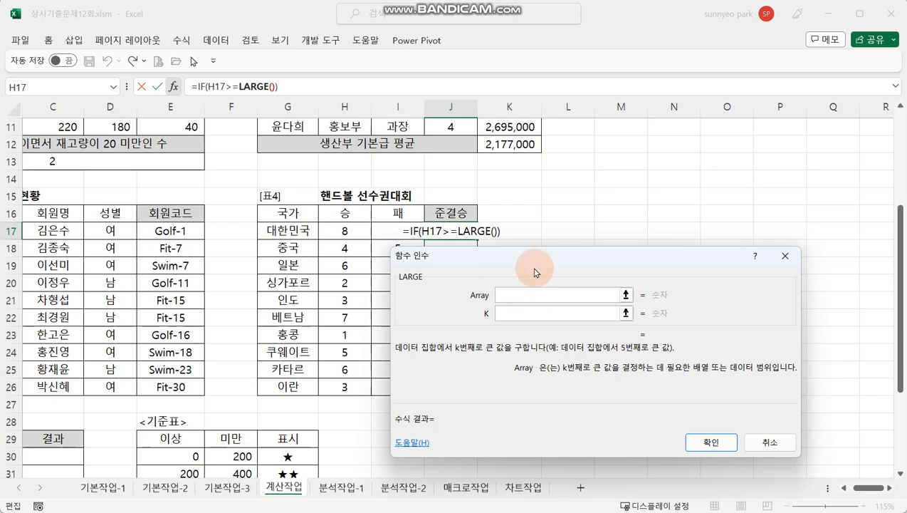
- Set LARGE's Array to the absolute range $H$17:$H$26 and its K to 3
left_click_drag(344, 231, 347, 387)
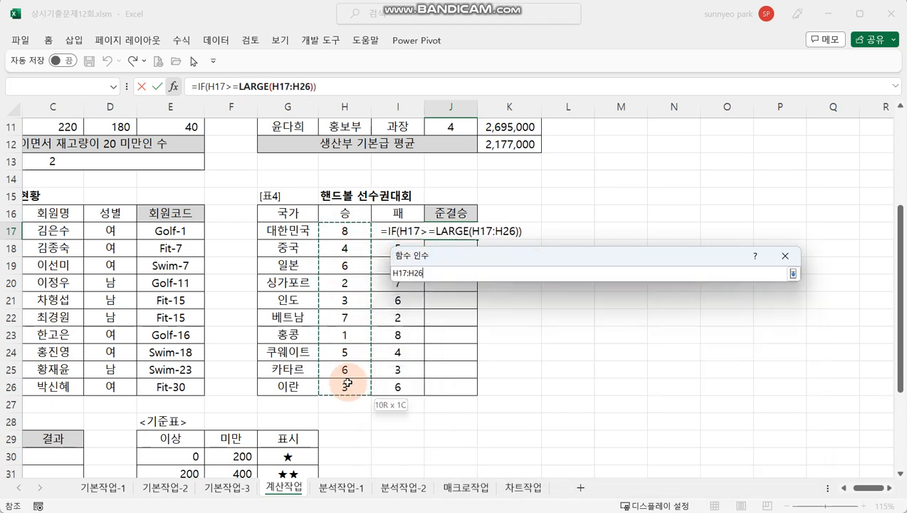
key("F4")
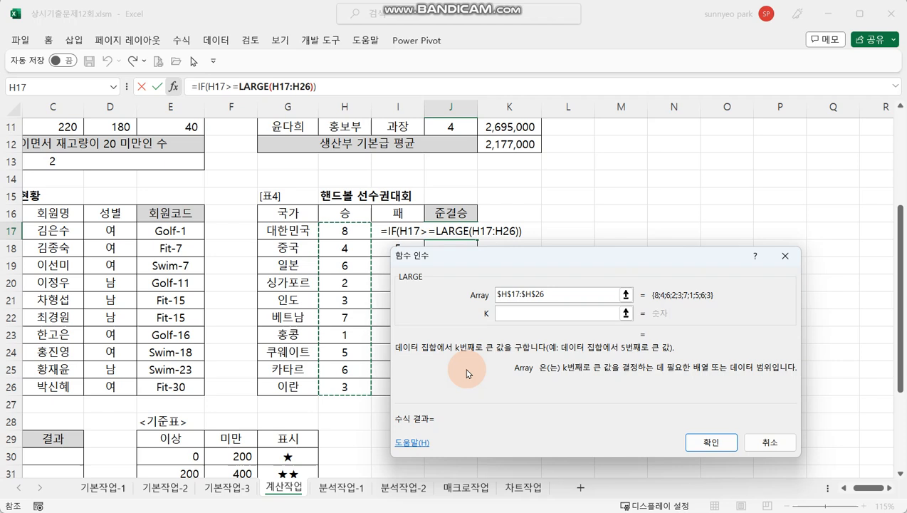
left_click(529, 317)
type("3")
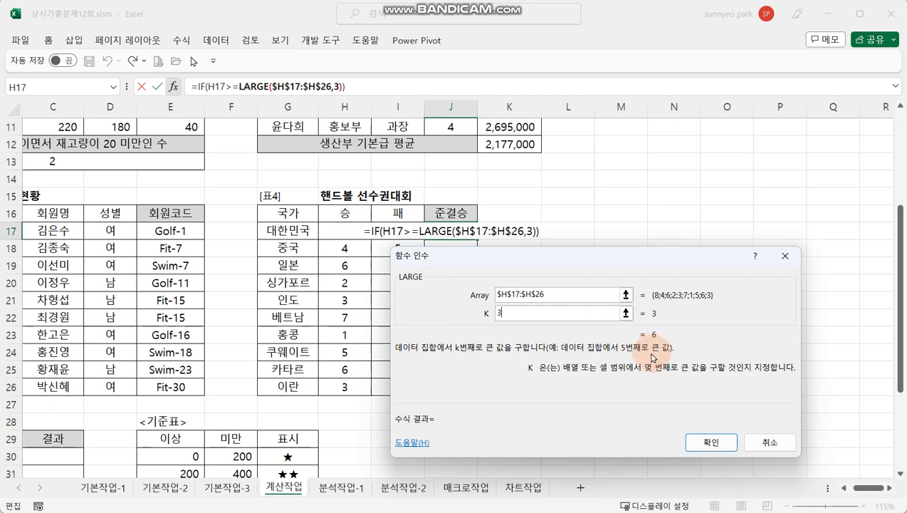
- Return to the IF arguments and set Value_if_true to "진출" and Value_if_false to an empty string ""
left_click(197, 86)
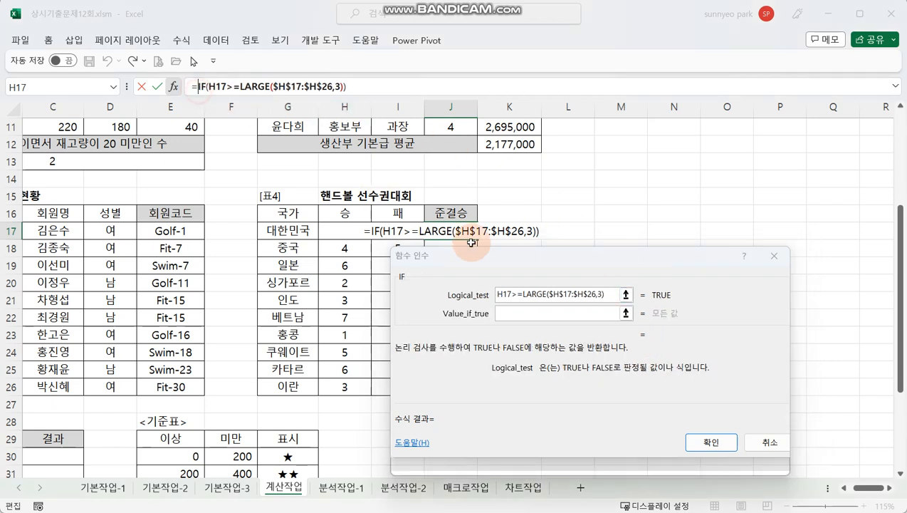
left_click(577, 311)
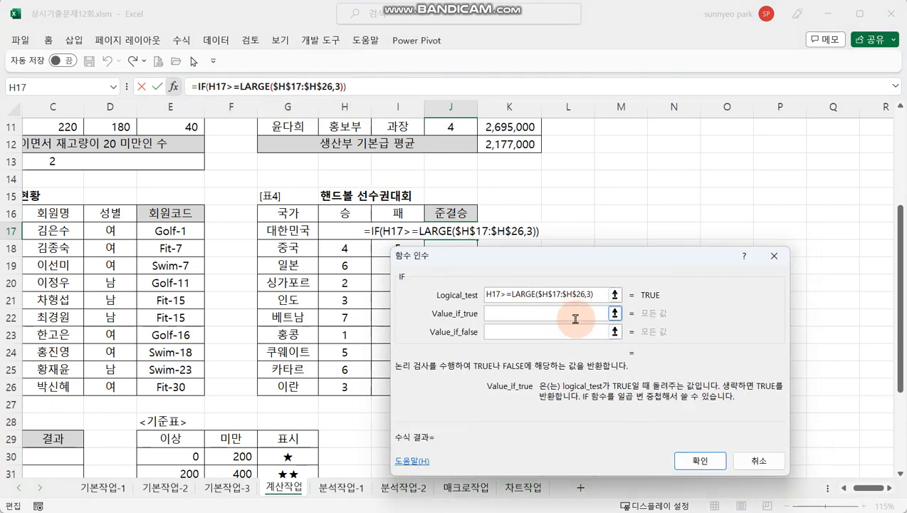
type("진추")
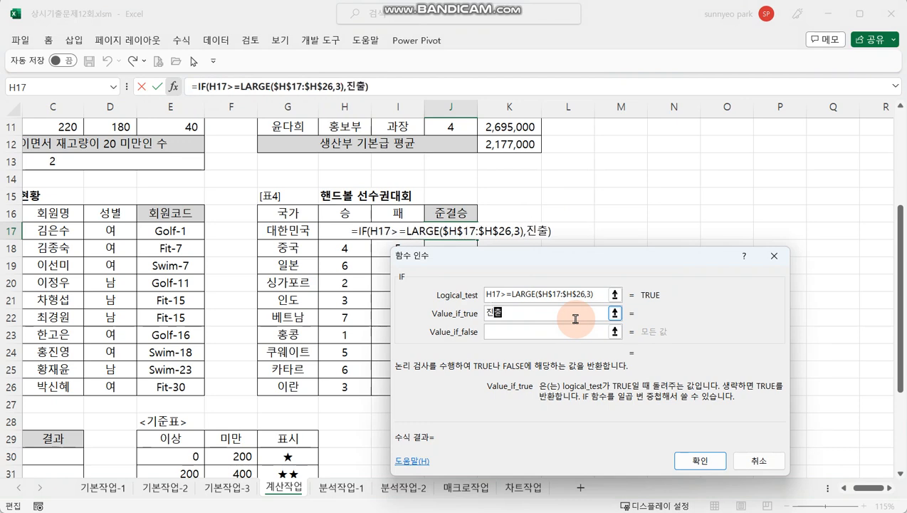
left_click(566, 332)
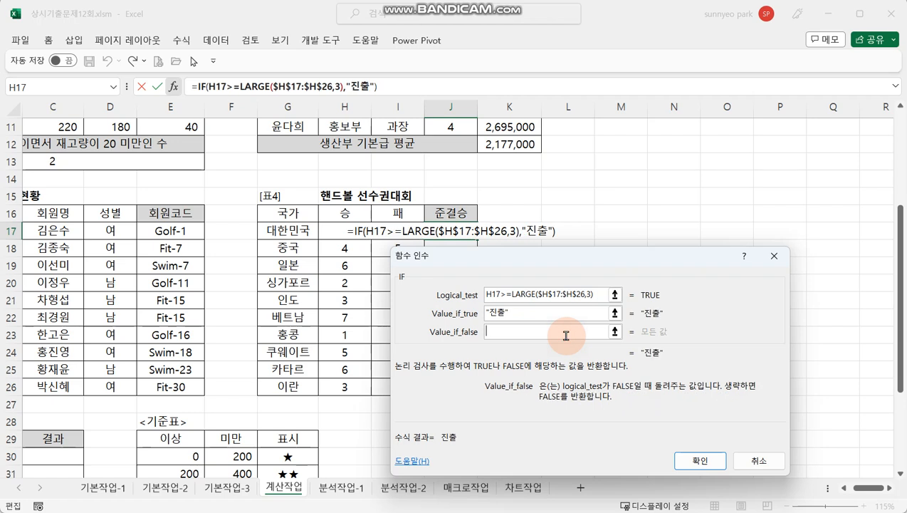
type("\"\"")
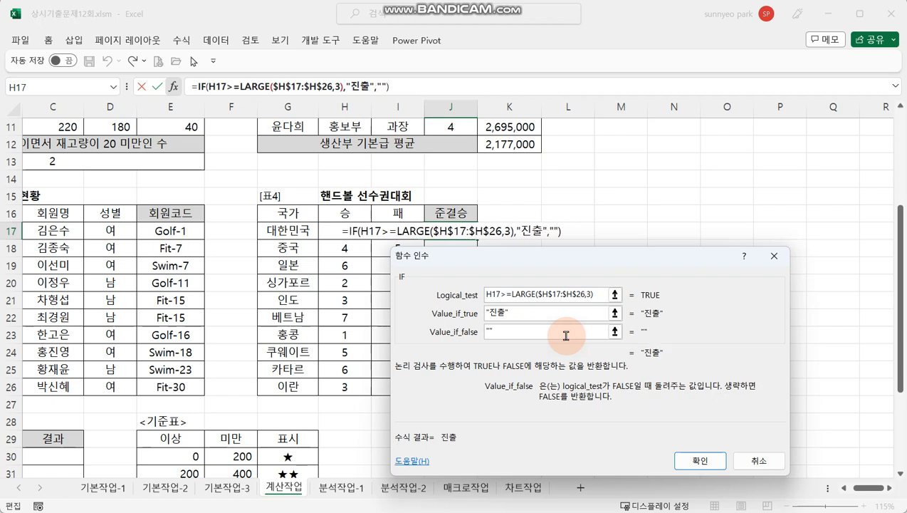
- Complete the J17 formula, fill it down the 준결승 column to J26, and check the result in row 17
left_click_drag(485, 261, 467, 389)
left_click(522, 322)
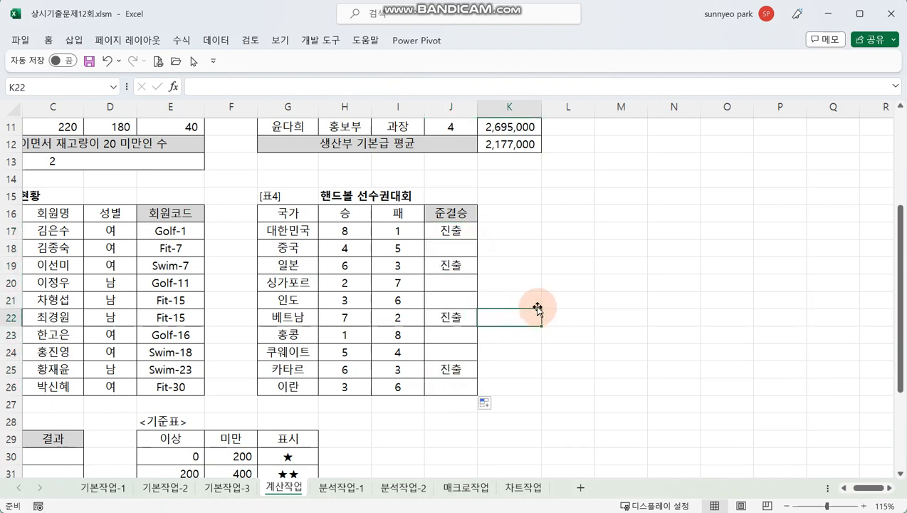
left_click_drag(339, 231, 430, 230)
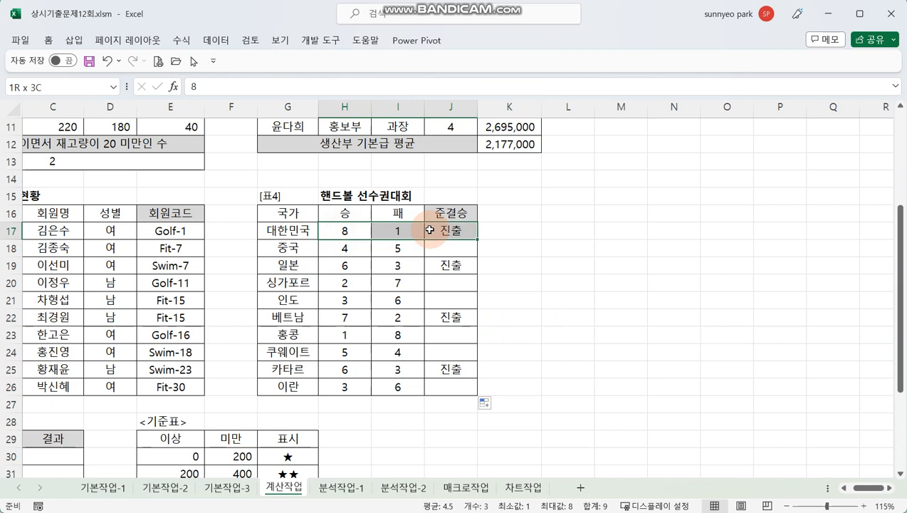
- Check the 준결승 results against the 승 values in rows 22, 19 and 25, and examine the formula in J23
left_click_drag(348, 317, 446, 318)
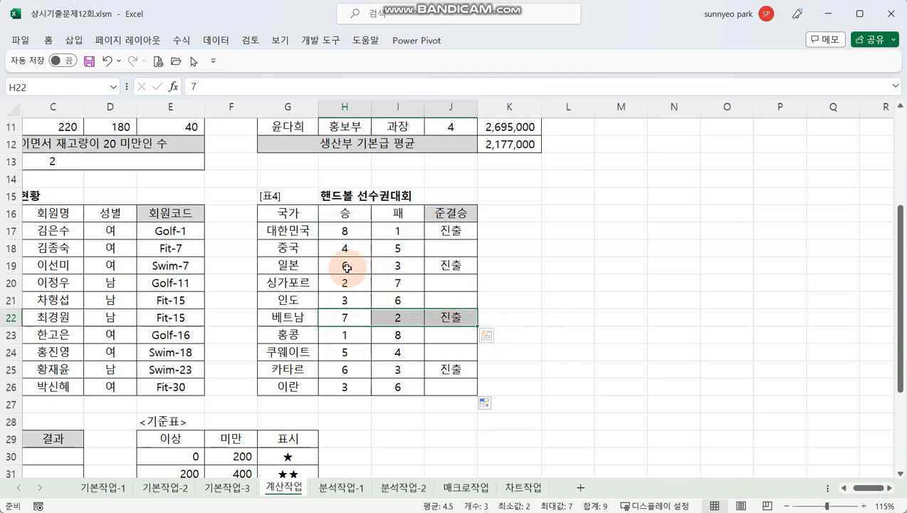
left_click_drag(347, 268, 448, 264)
left_click_drag(348, 368, 441, 373, "ctrl")
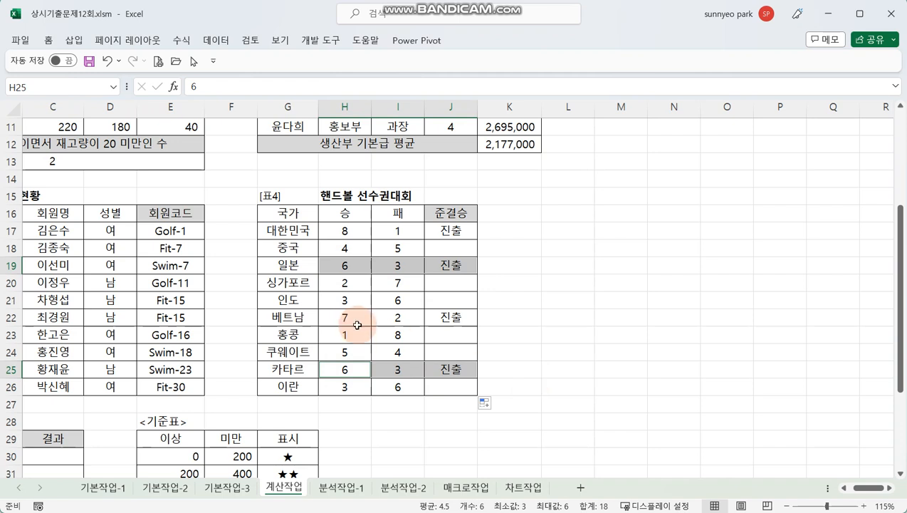
left_click(461, 266)
left_click(461, 363)
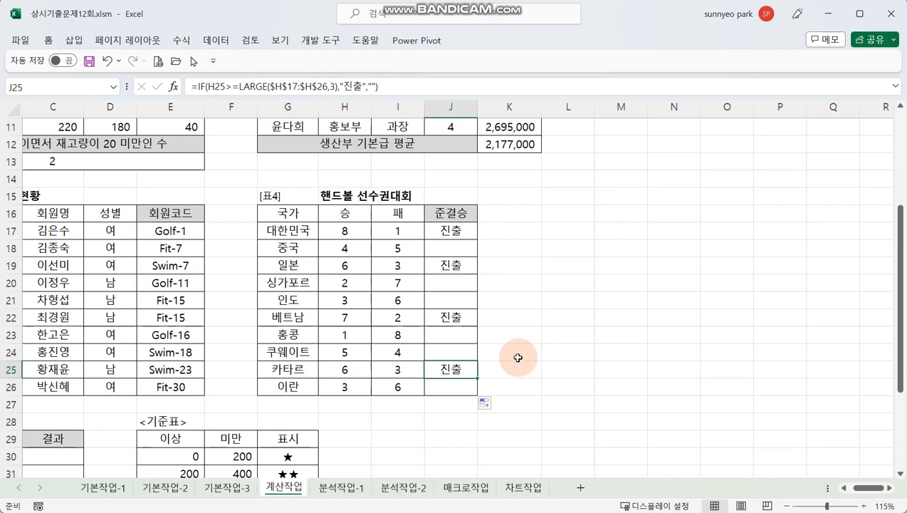
key("Up")
key("Up")
key("F2")
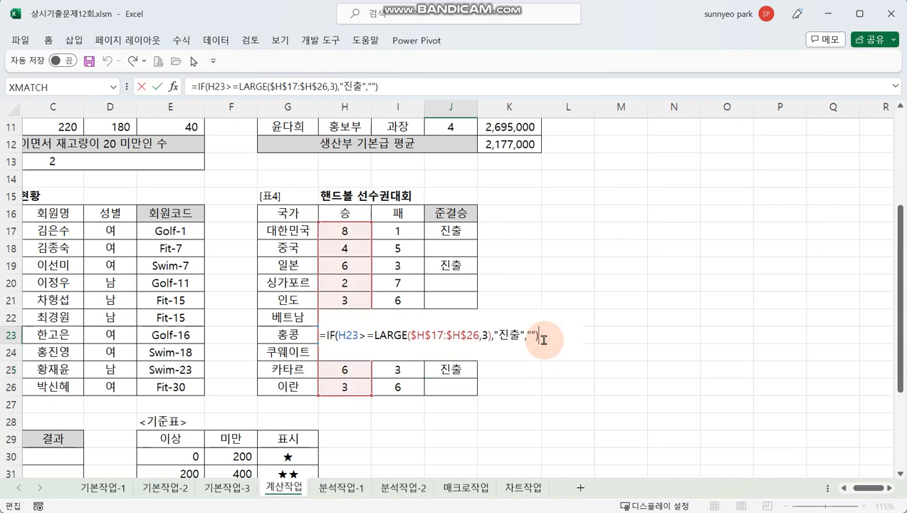
key("Escape")
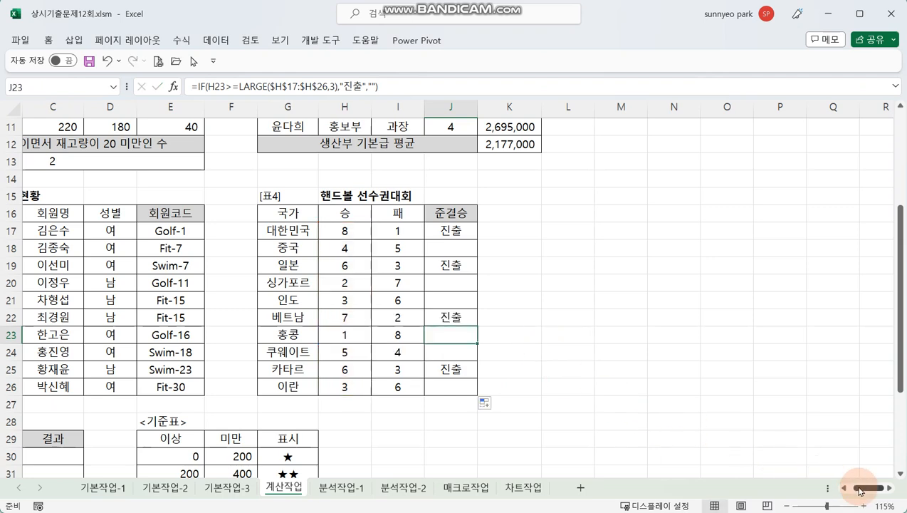
- Examine the 기부 현황 table's 결과 column and the lower limits, upper limits and star marks of the 기준표
left_click_drag(871, 488, 844, 493)
left_click(358, 389)
scroll(262, 378, "down", 3)
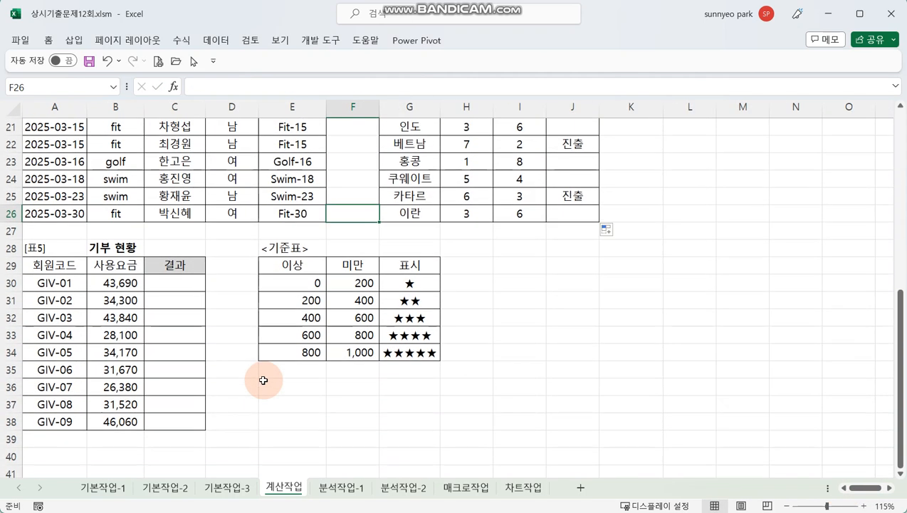
left_click(185, 290)
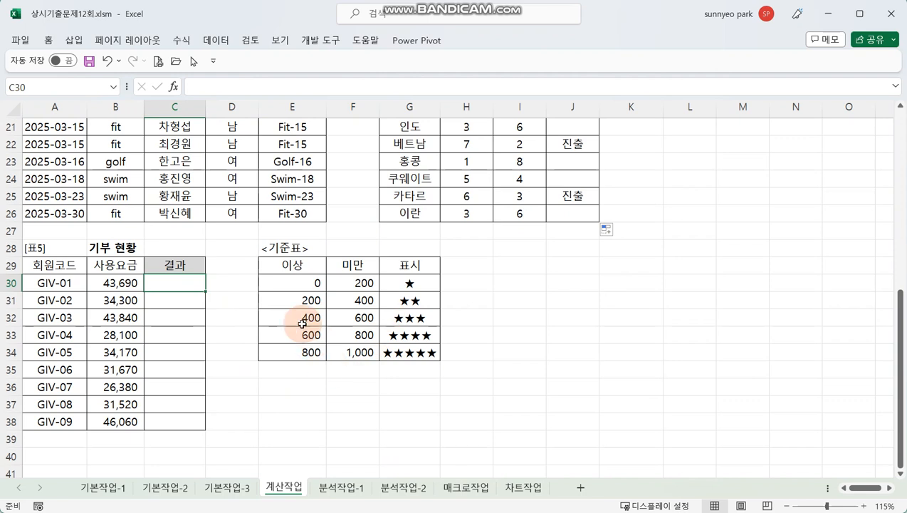
left_click(294, 290)
left_click_drag(293, 318, 348, 300)
left_click_drag(410, 299, 411, 370)
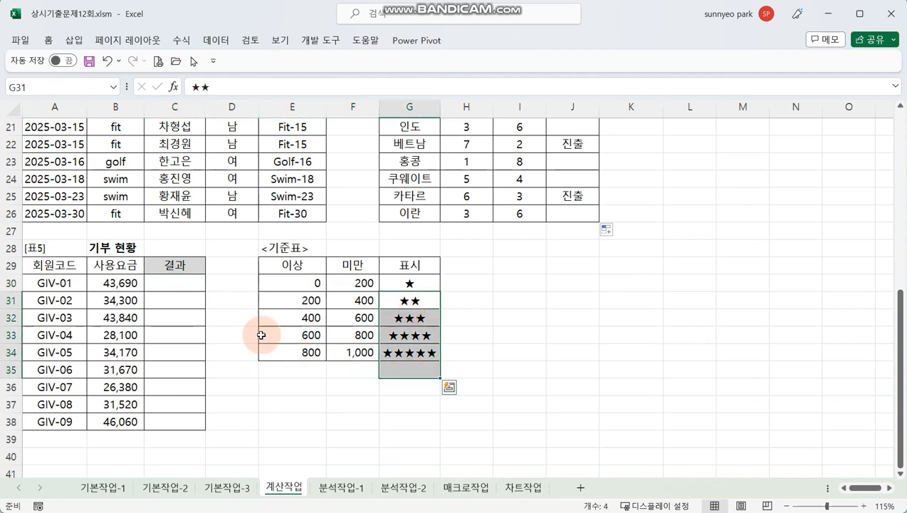
left_click(177, 279)
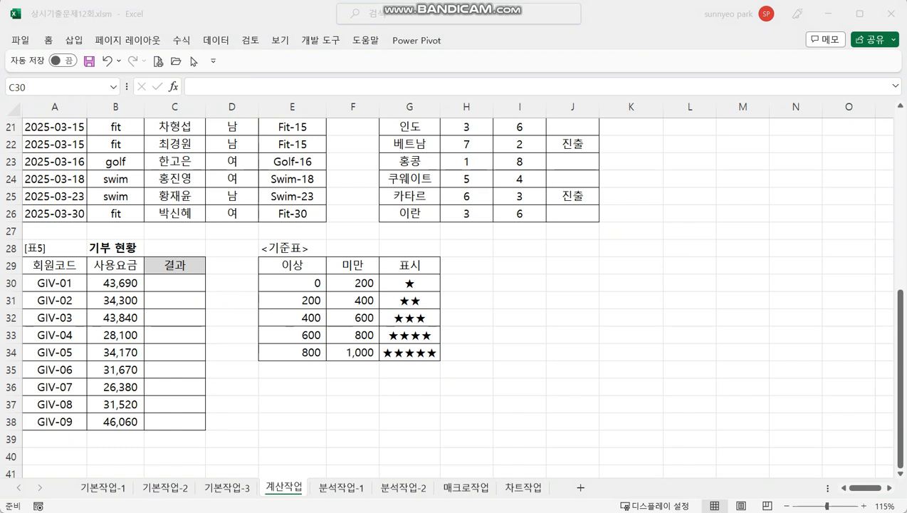
left_click(317, 328)
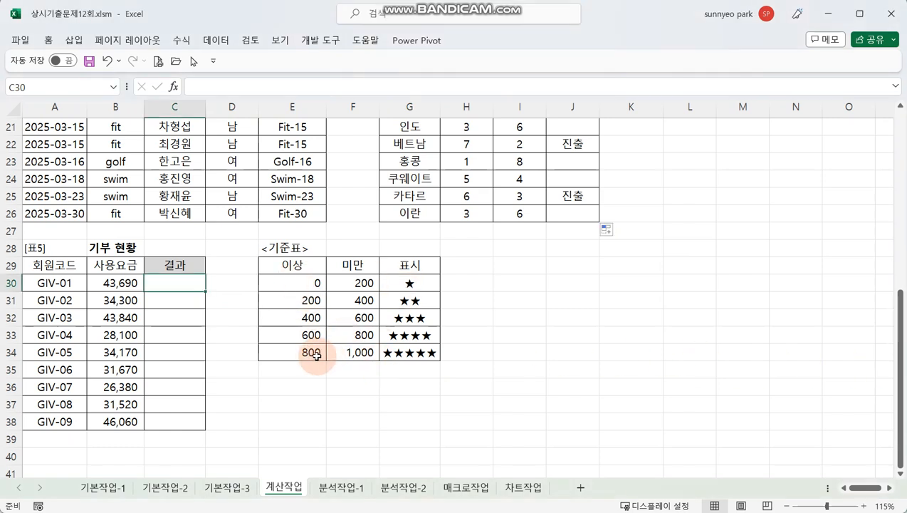
left_click_drag(293, 283, 304, 344)
left_click(299, 344)
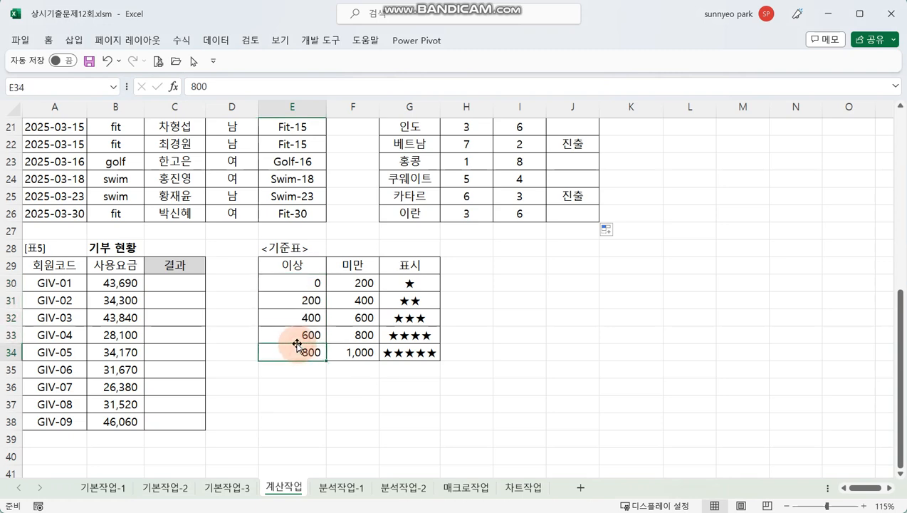
- Start a VLOOKUP formula in C30 and set its Lookup_value to MOD(B30,1000) in the function arguments
left_click(187, 282)
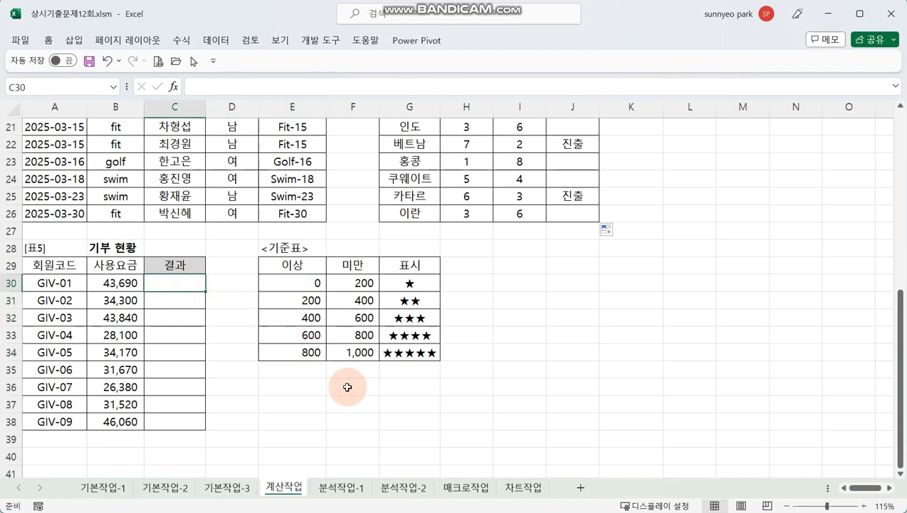
type("=VL")
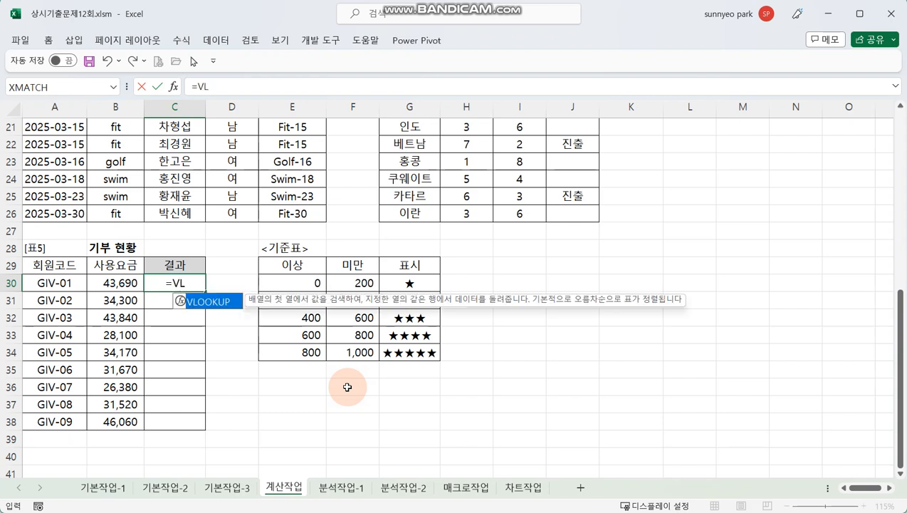
key("Tab")
left_click(165, 93)
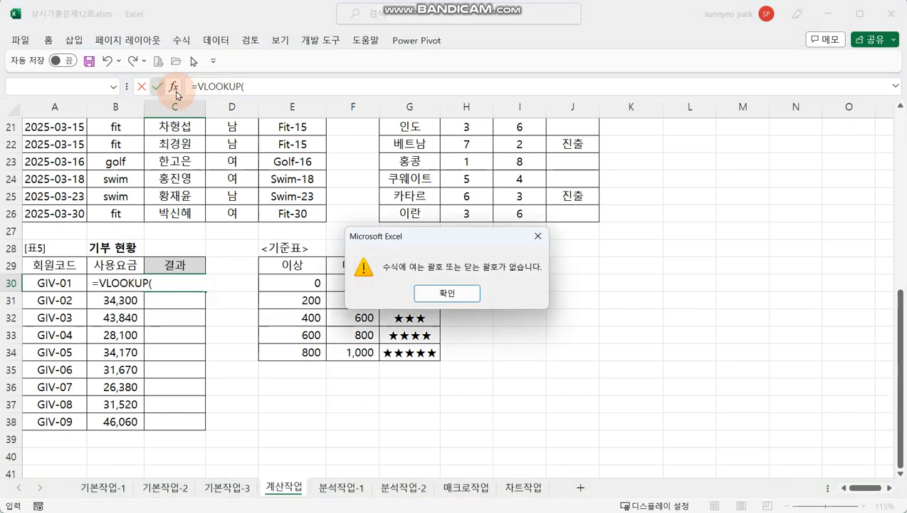
key("Return")
left_click(174, 91)
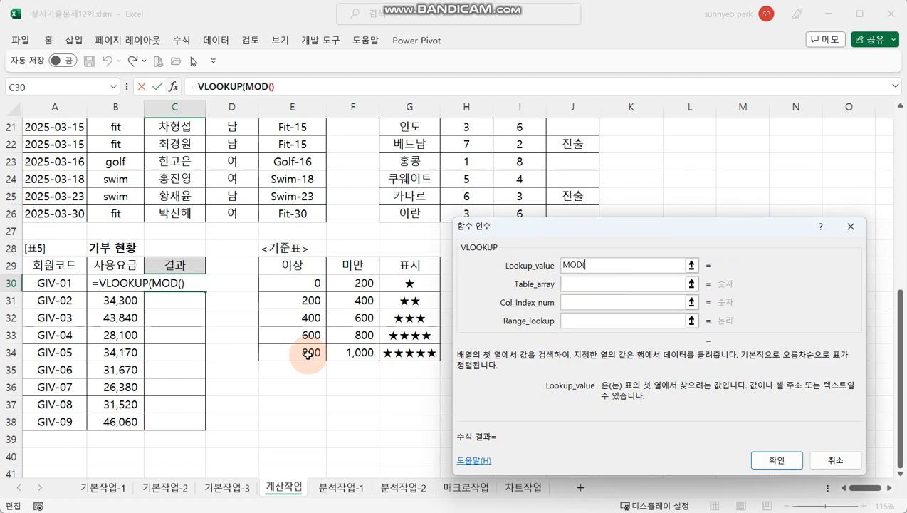
left_click(114, 282)
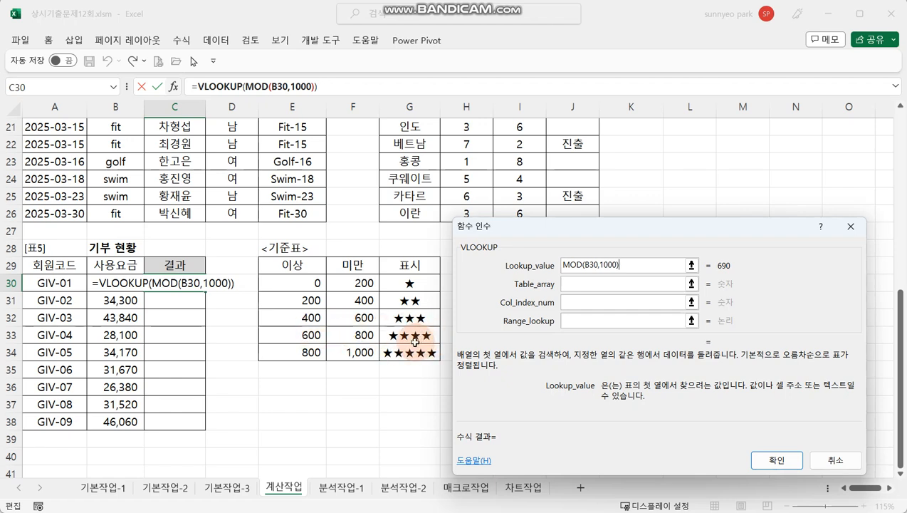
- Set VLOOKUP's Table_array to the absolute range $E$30:$G$34 and Col_index_num to 3, leaving Range_lookup empty
left_click(584, 287)
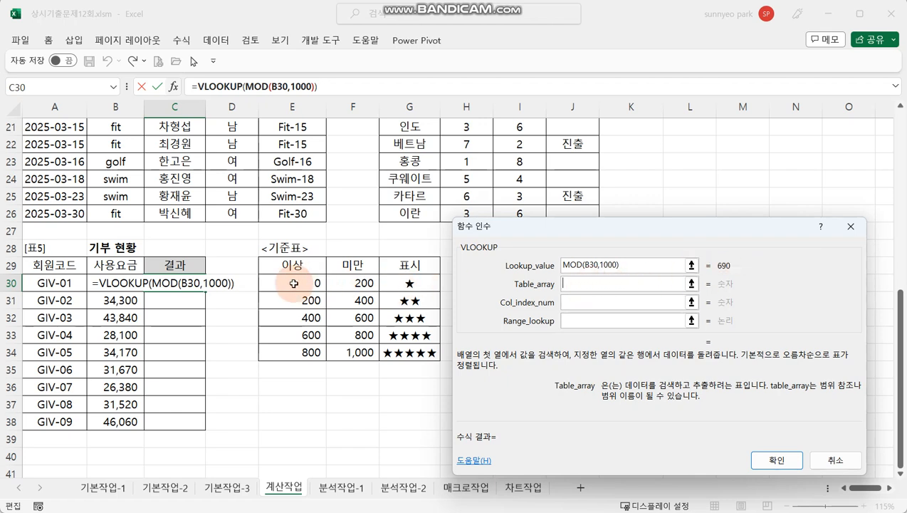
left_click_drag(294, 283, 410, 345)
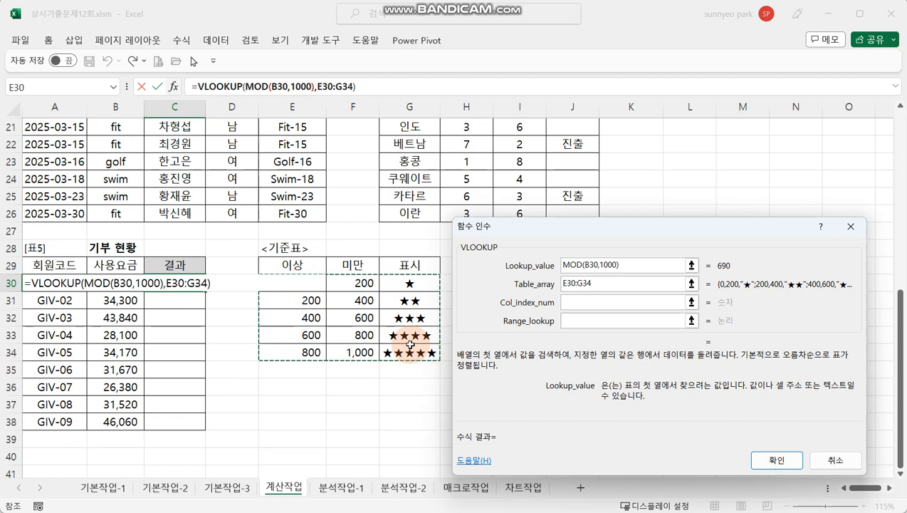
key("F4")
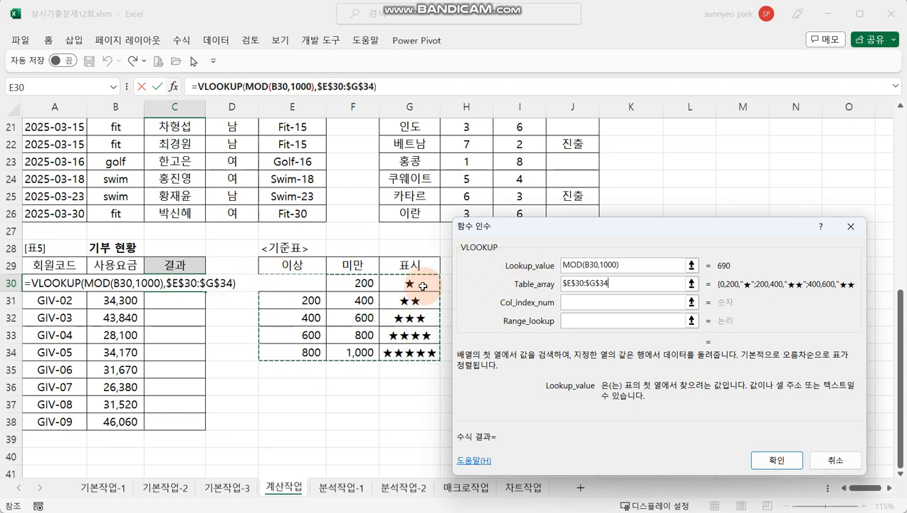
left_click(609, 302)
type("3")
left_click(609, 319)
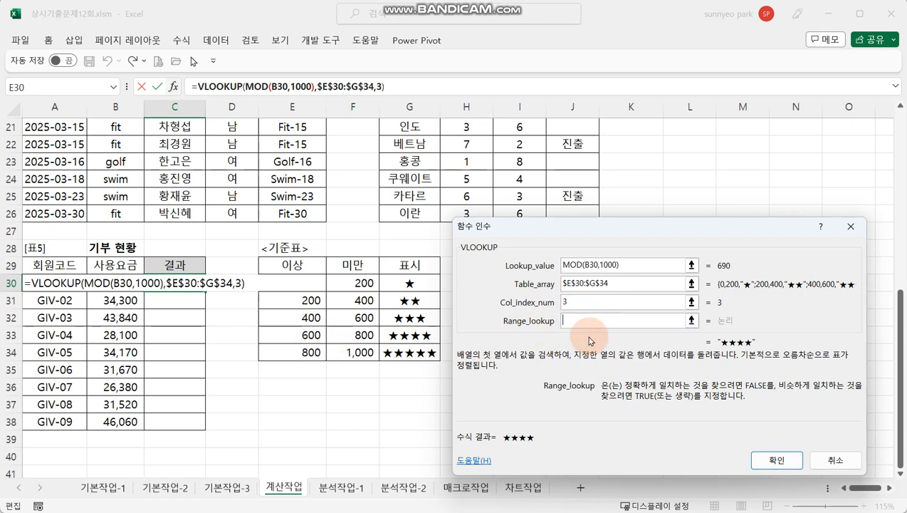
- Complete the C30 formula and fill it down the 결과 column to C38, reviewing the copied formula in C36
left_click(775, 460)
left_click_drag(205, 291, 204, 424)
left_click(247, 400)
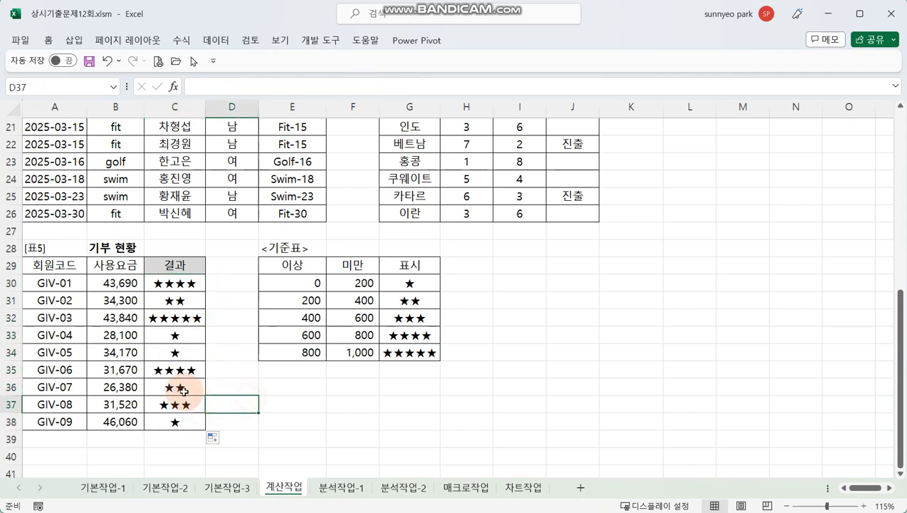
left_click(183, 390)
key("F2")
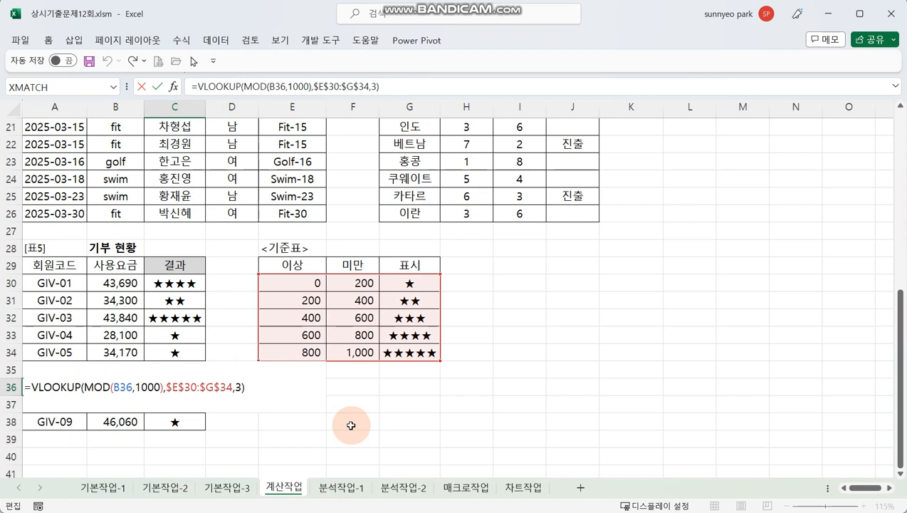
key("Escape")
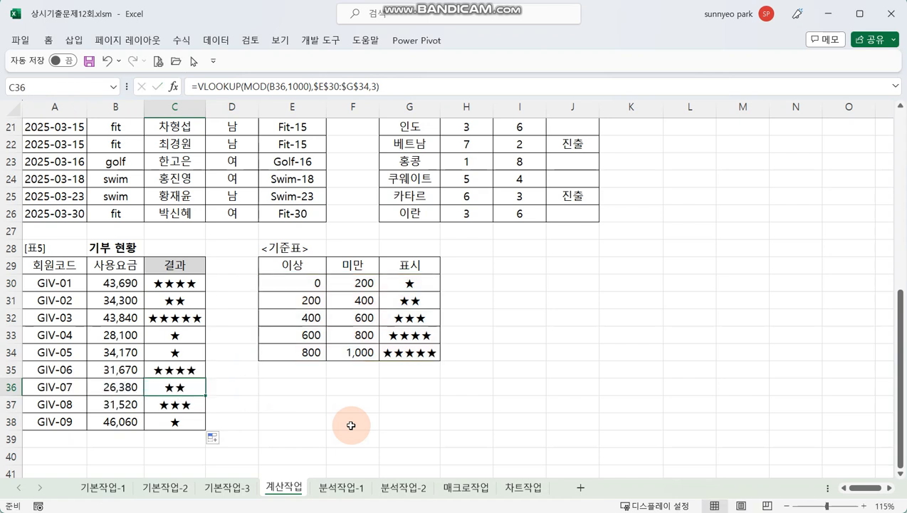
left_click(424, 403)
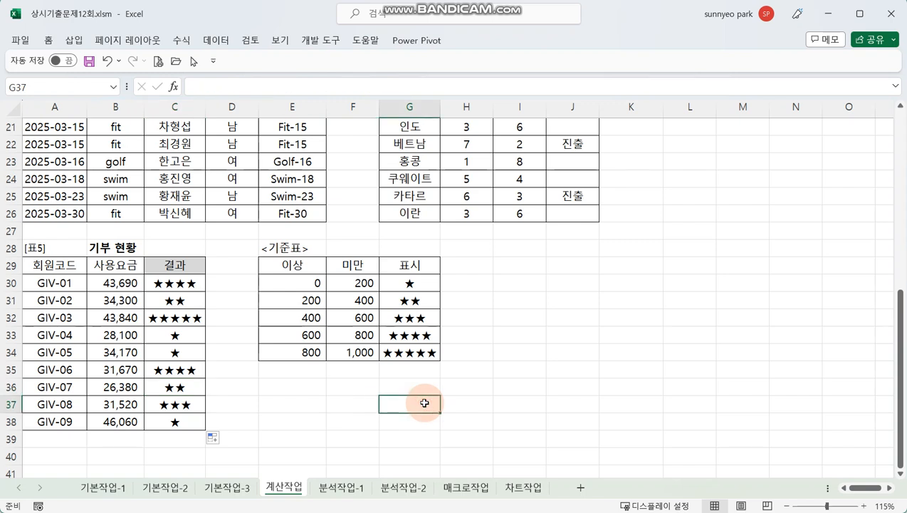